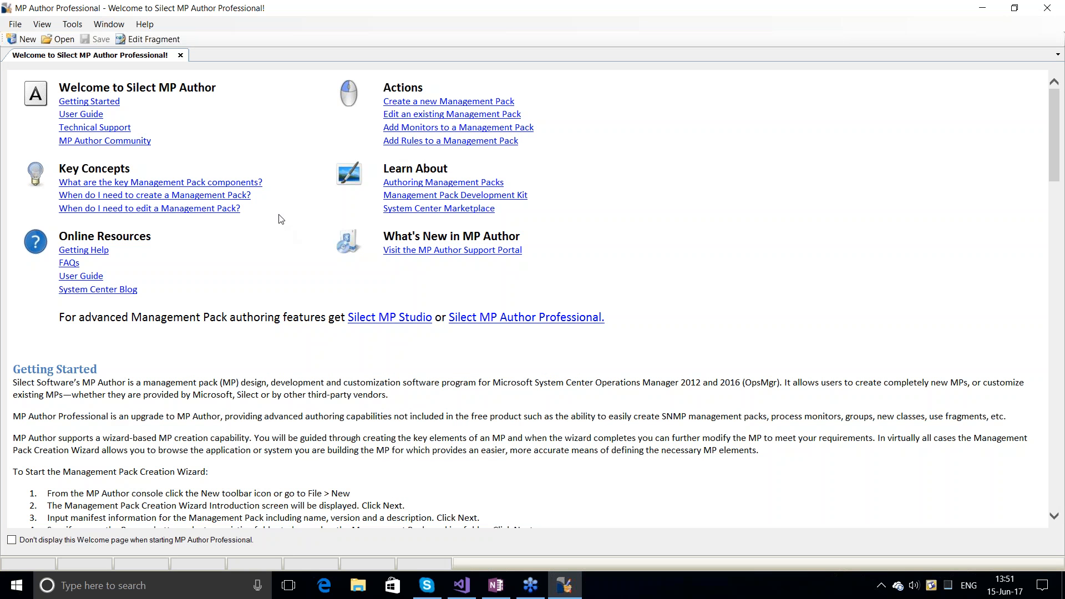
# - Create a new management pack named Silect.Fast from the Empty Management Pack template, keeping the default version, folder and references
pyautogui.click(27, 40)
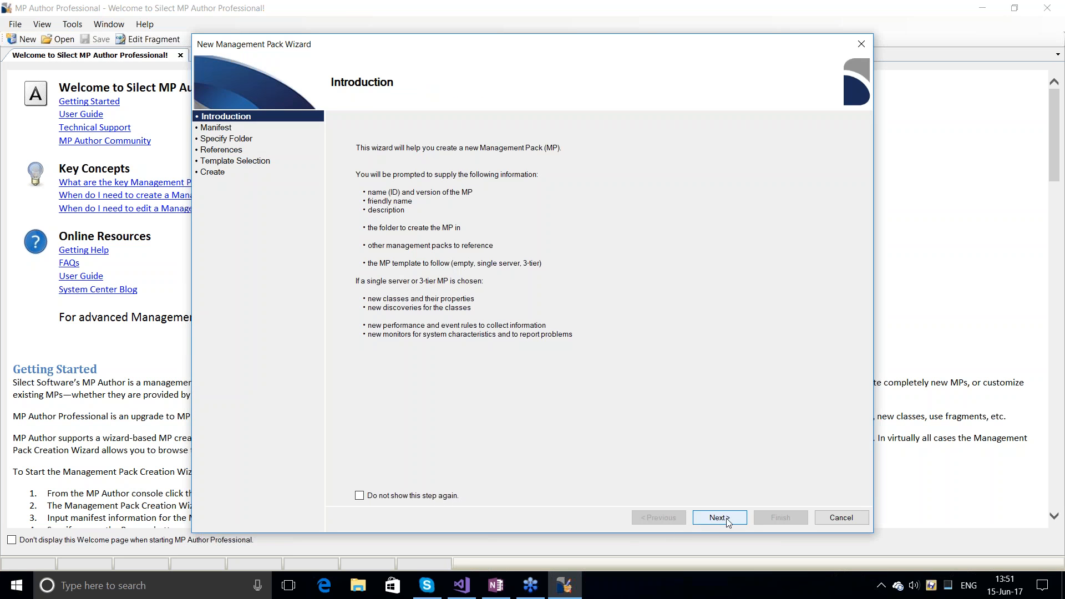
pyautogui.click(728, 522)
pyautogui.moveTo(429, 172); pyautogui.dragTo(341, 173)
pyautogui.write('Si')
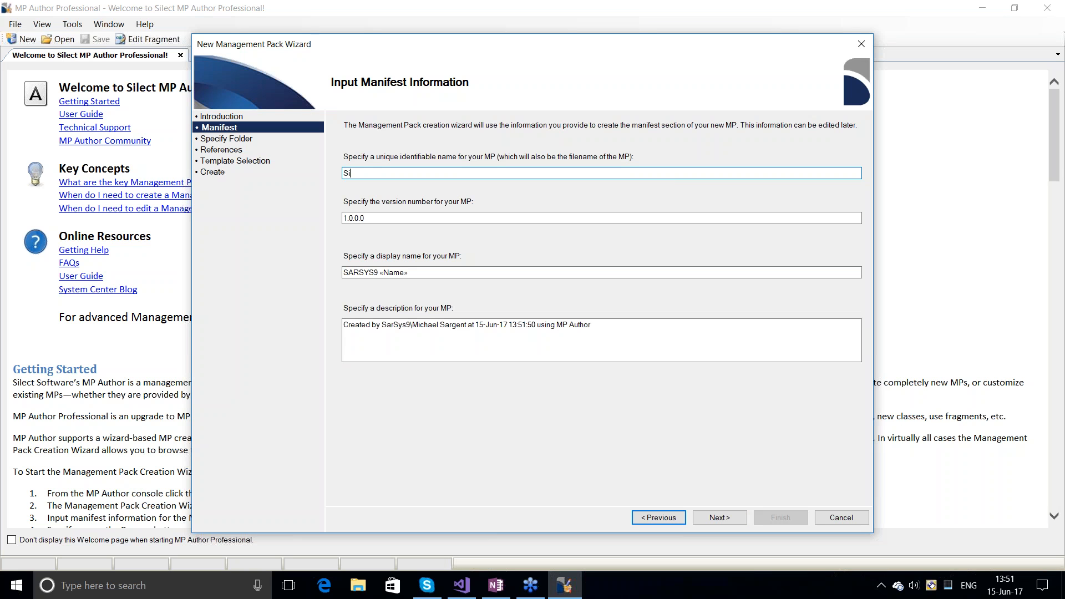
pyautogui.write('lect')
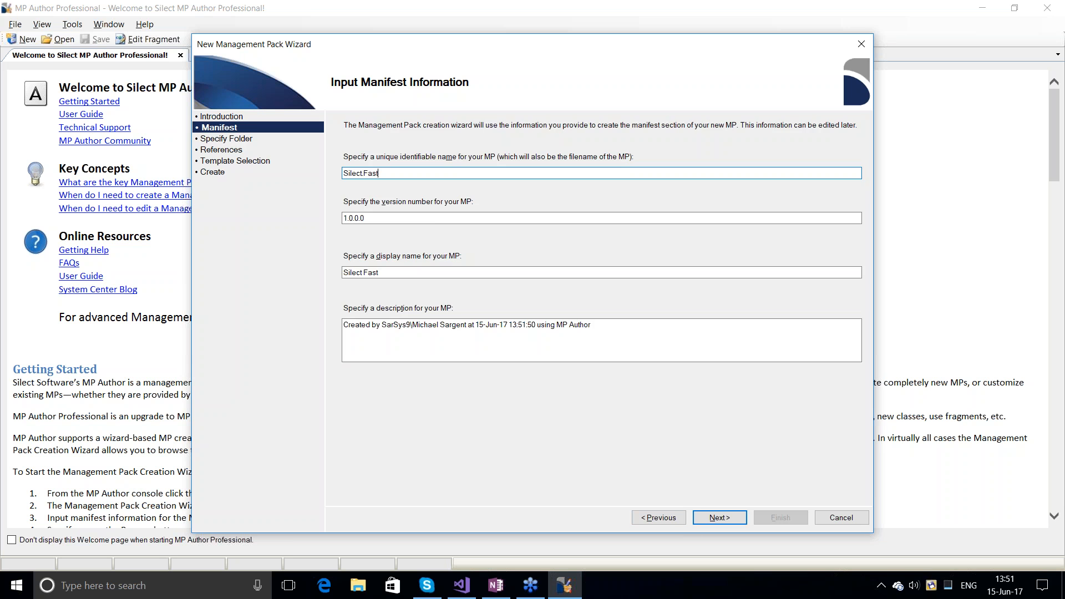
pyautogui.write('.Fast')
pyautogui.press('Return')
pyautogui.press('Return')
pyautogui.press('Return')
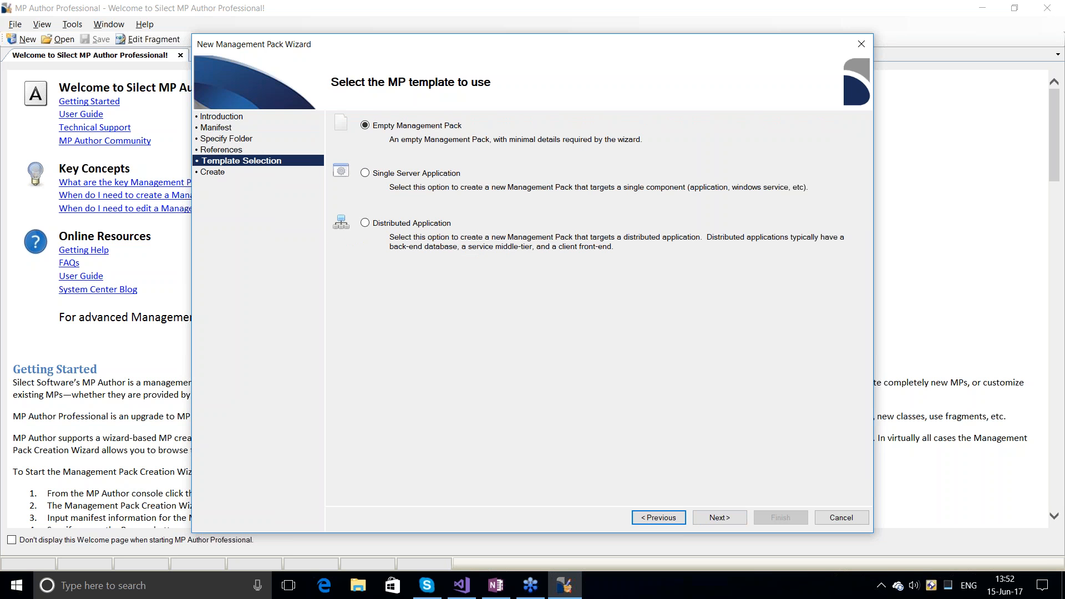
pyautogui.press('Return')
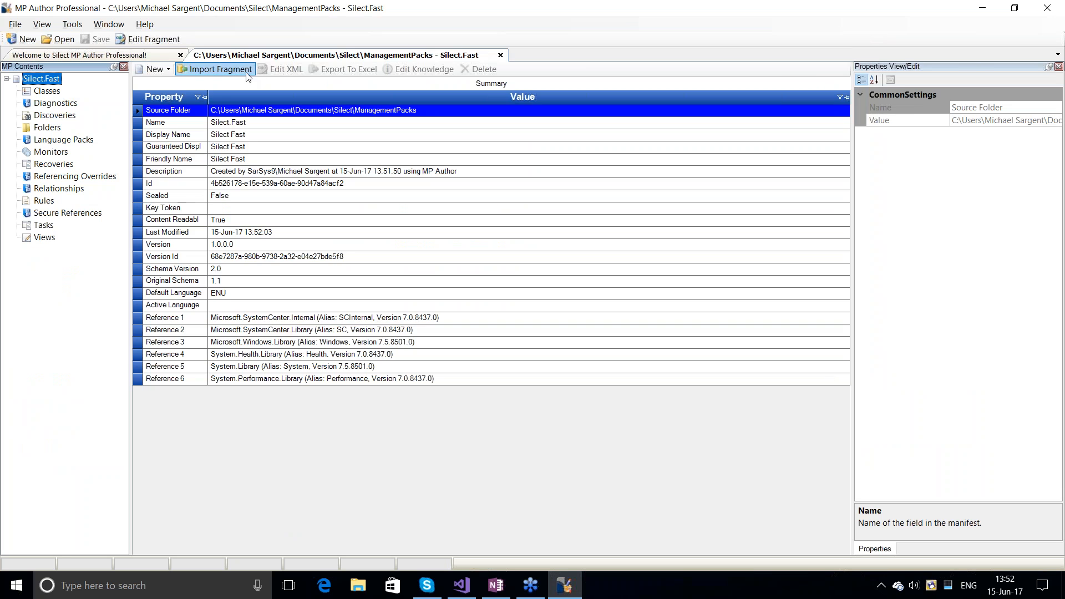
# - Start a fragment import, search for fragments with discoveries and load Class.And.Discovery.Registry.ValueExists.mpx
pyautogui.click(249, 69)
pyautogui.click(797, 78)
pyautogui.click(269, 162)
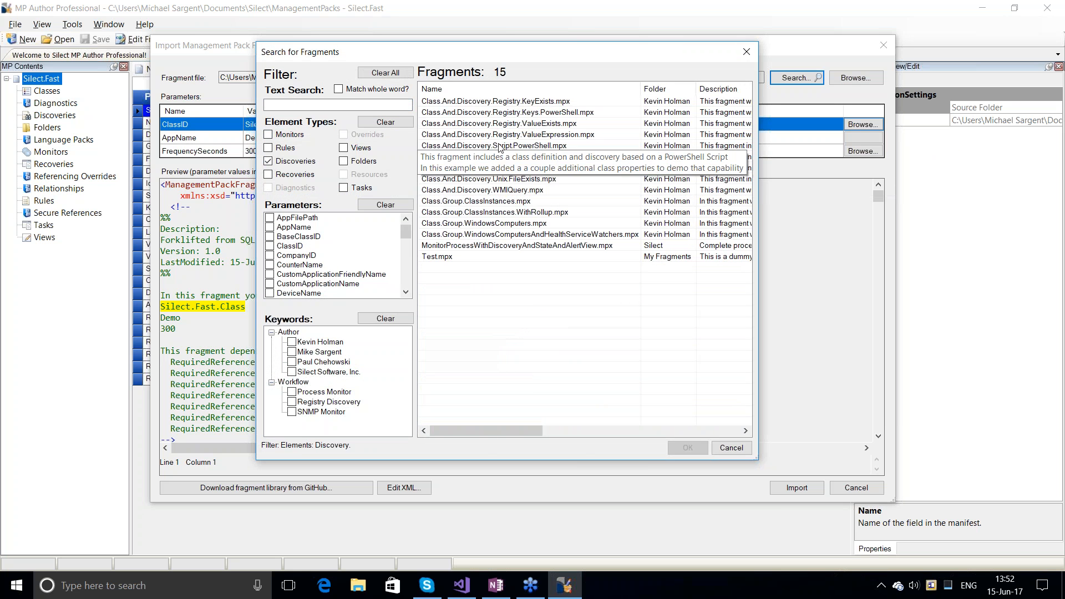
pyautogui.doubleClick(499, 124)
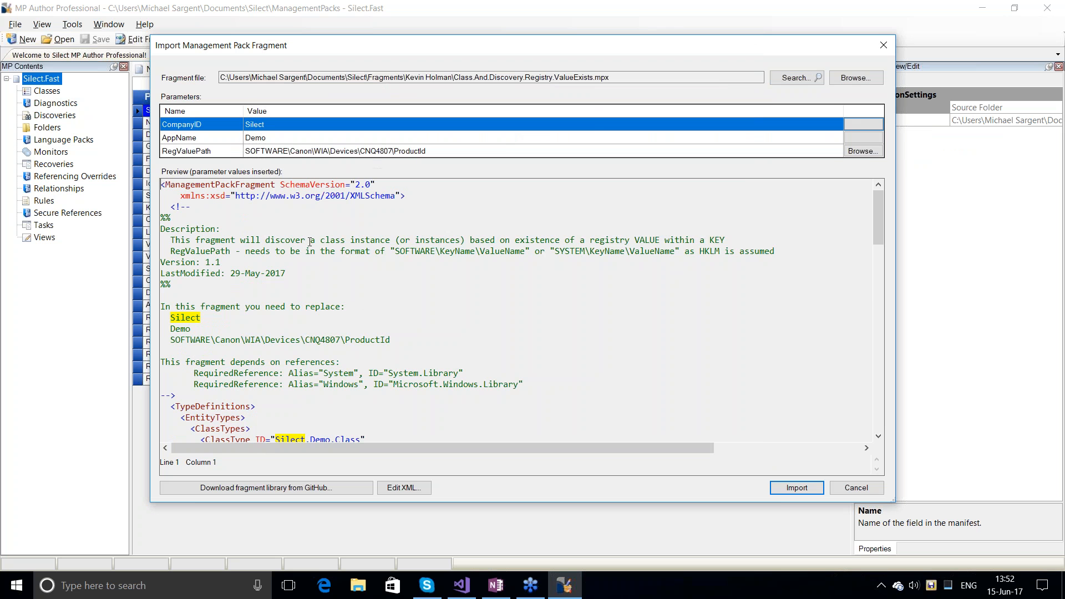
# - Set the fragment's AppName to Fast and its RegValuePath to the registry value SOFTWARE\FileZilla 3\fzshellext\Enable
pyautogui.click(272, 142)
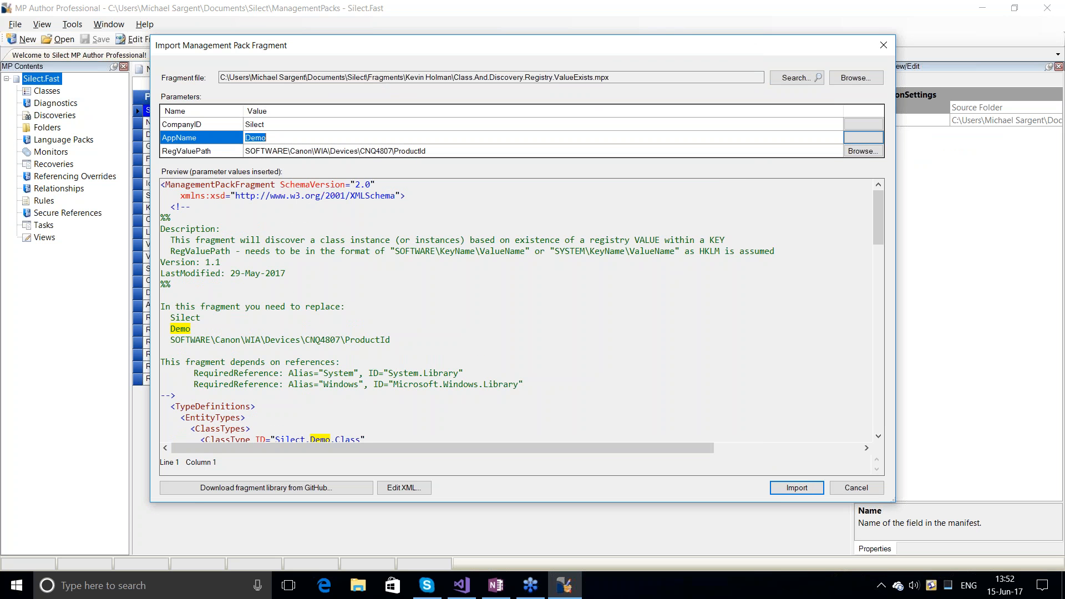
pyautogui.write('Fast')
pyautogui.click(860, 151)
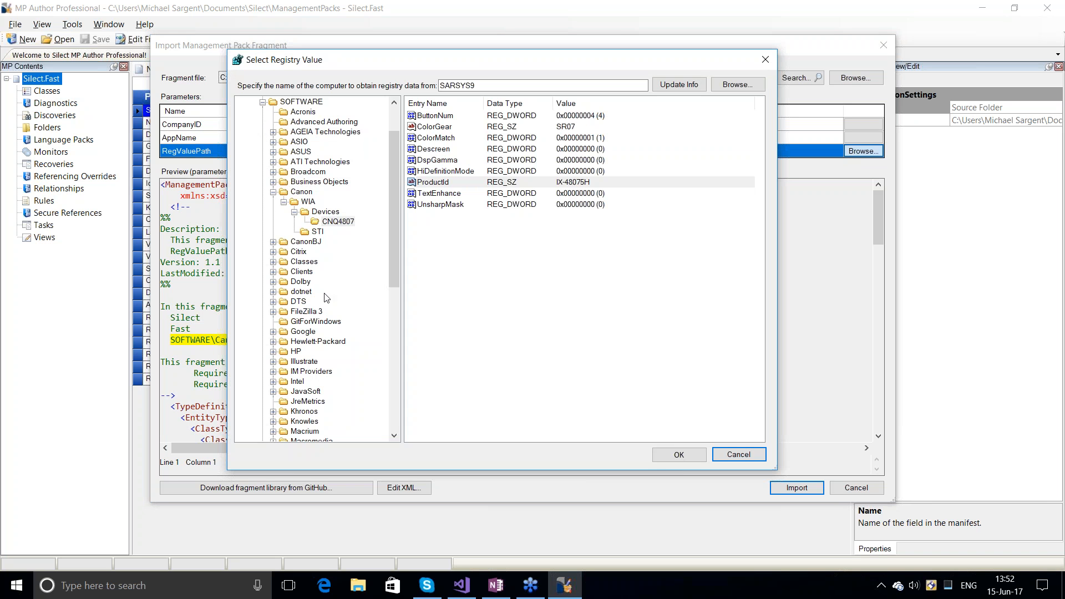
pyautogui.click(273, 312)
pyautogui.click(302, 323)
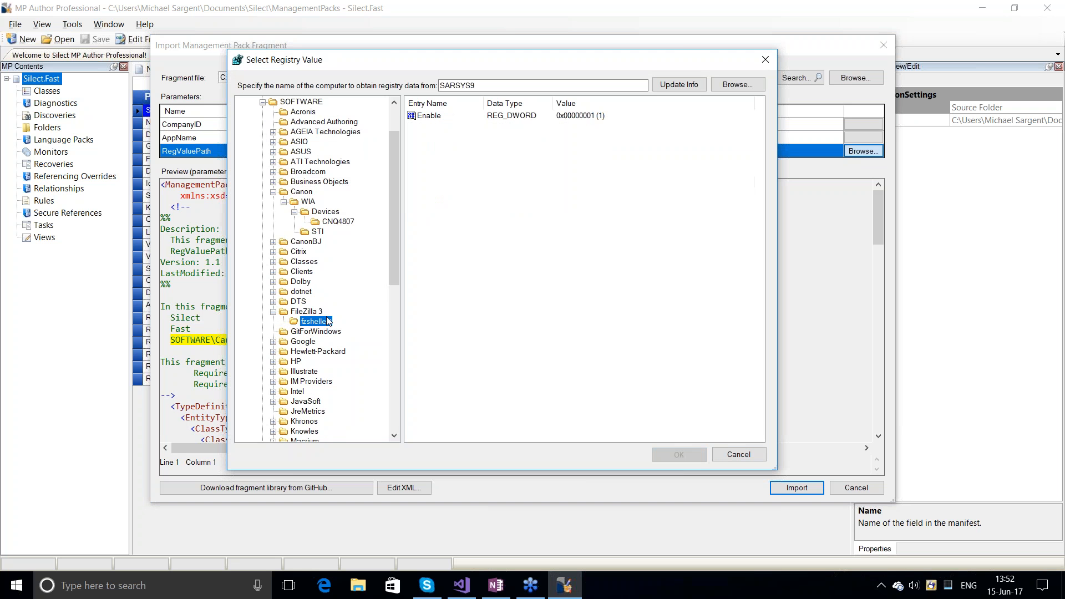
pyautogui.click(436, 119)
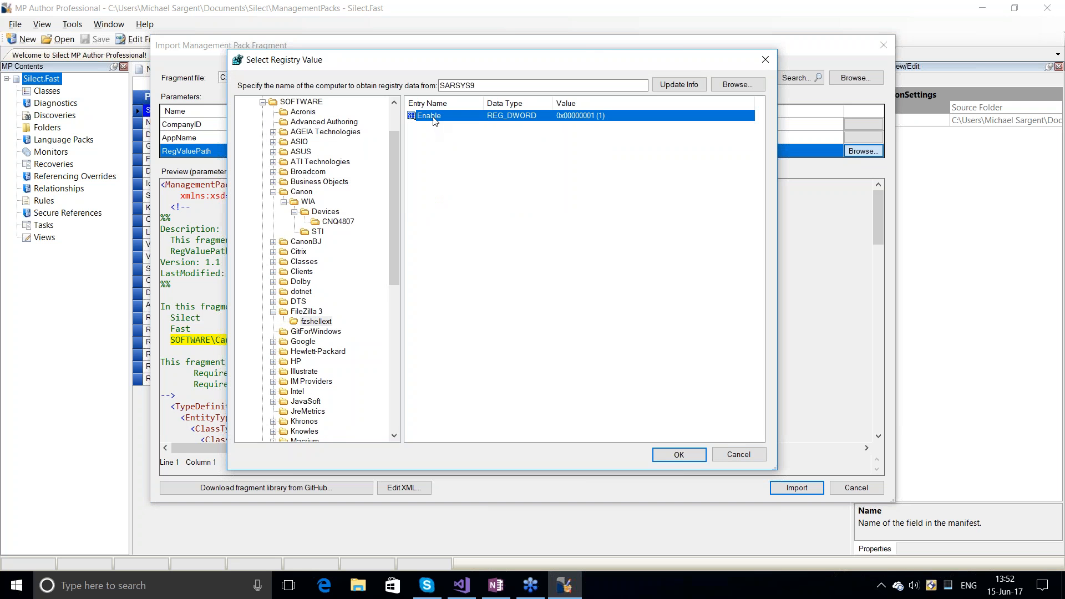
pyautogui.click(674, 456)
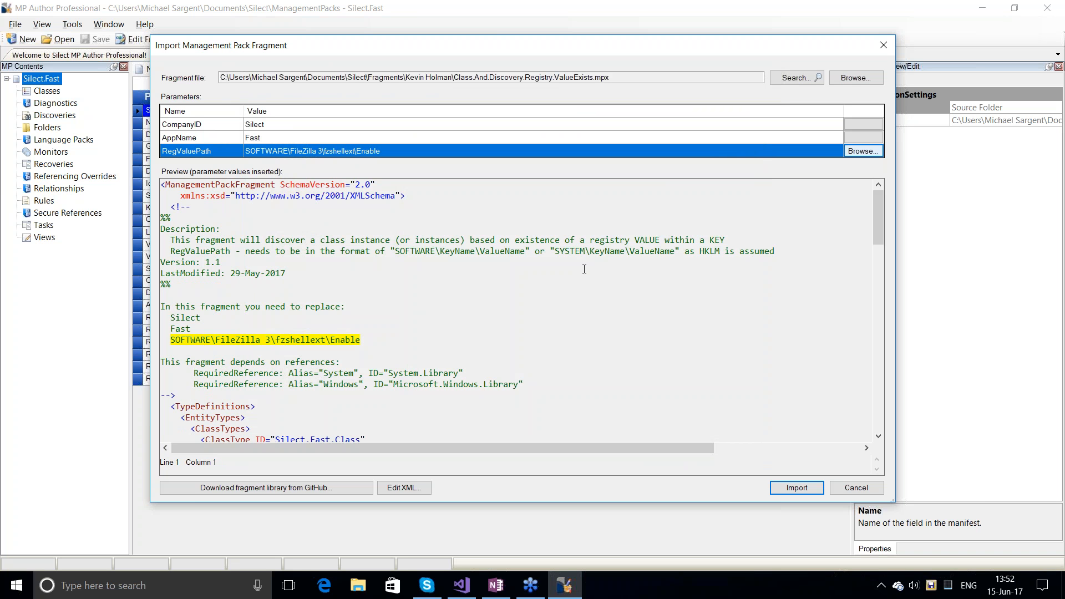
# - Import the registry discovery fragment and check the management pack's classes and discoveries
pyautogui.click(795, 488)
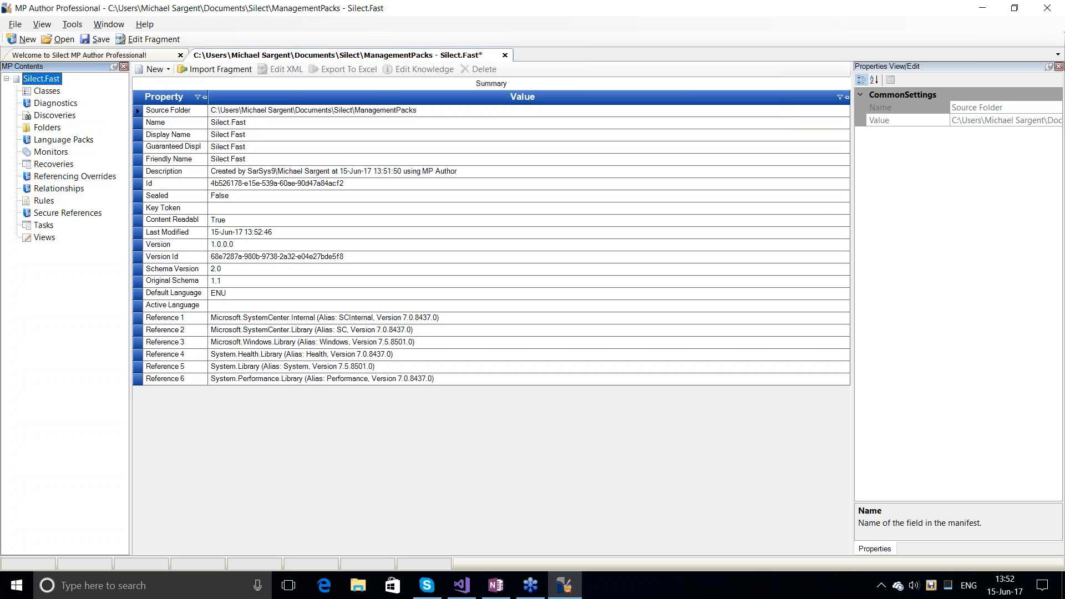
pyautogui.click(46, 91)
pyautogui.click(49, 116)
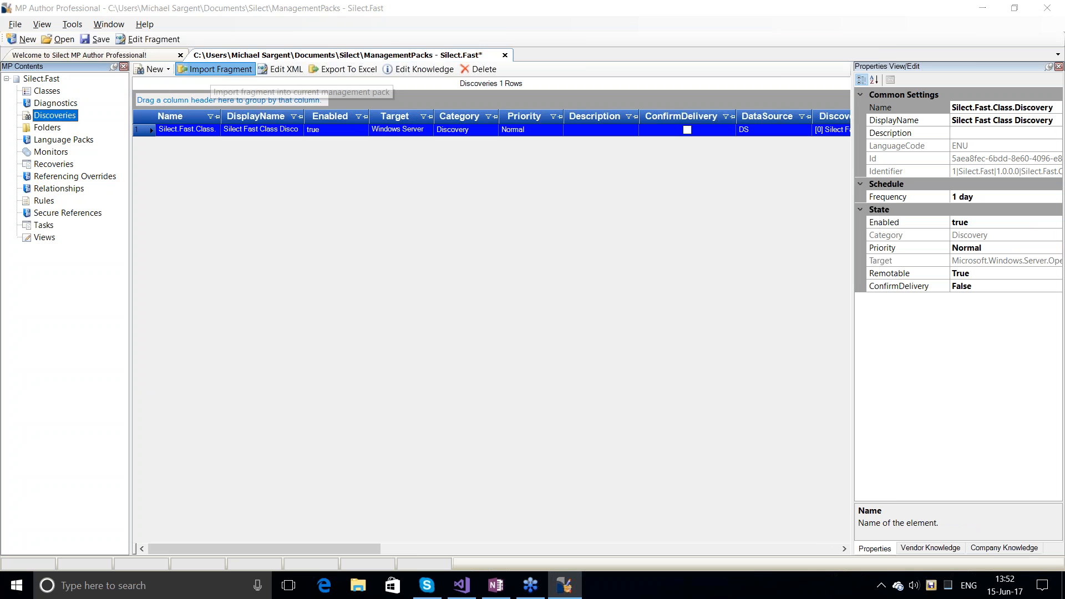
# - Start another fragment import, search for fragments with monitors and load Monitor.Performance.ConsecSamples.TwoState.mpx
pyautogui.click(215, 68)
pyautogui.click(795, 79)
pyautogui.click(268, 135)
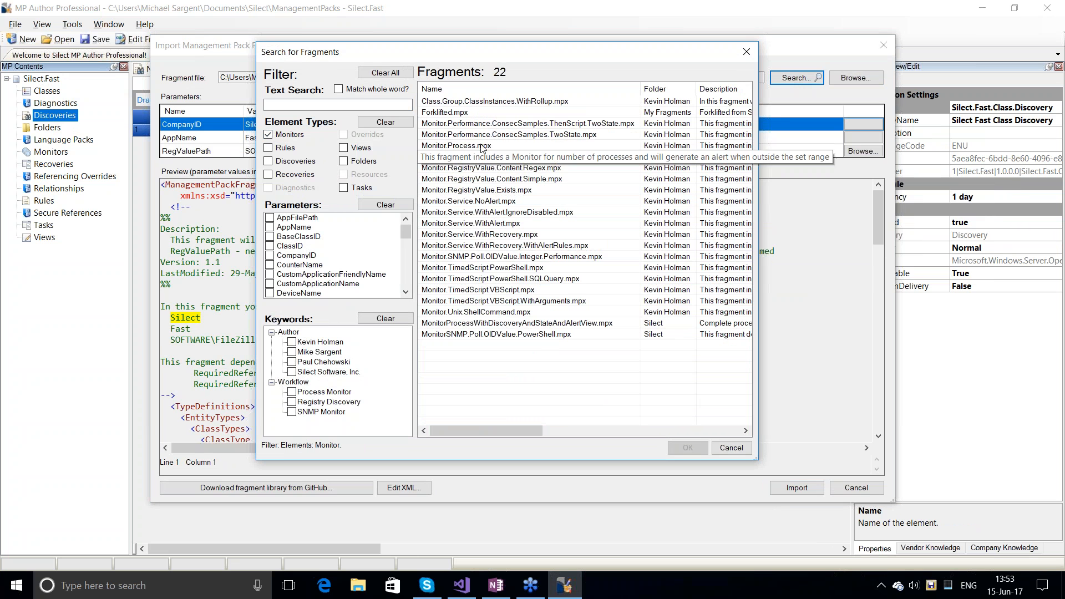
pyautogui.click(495, 135)
pyautogui.doubleClick(496, 135)
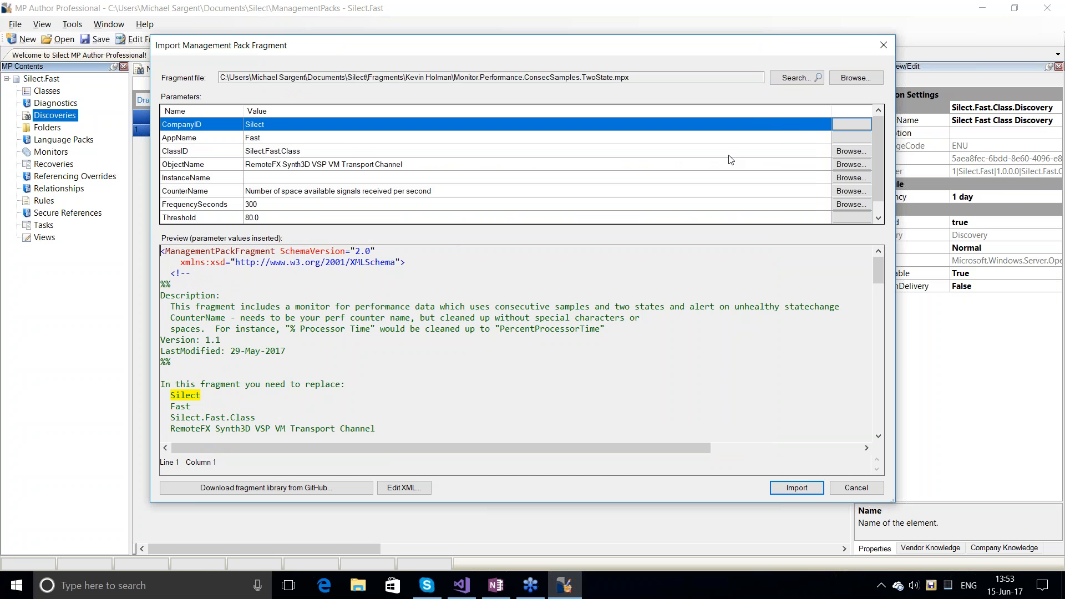
# - Review the available targets for the ClassID parameter and accept Silect.Fast.Class
pyautogui.click(336, 156)
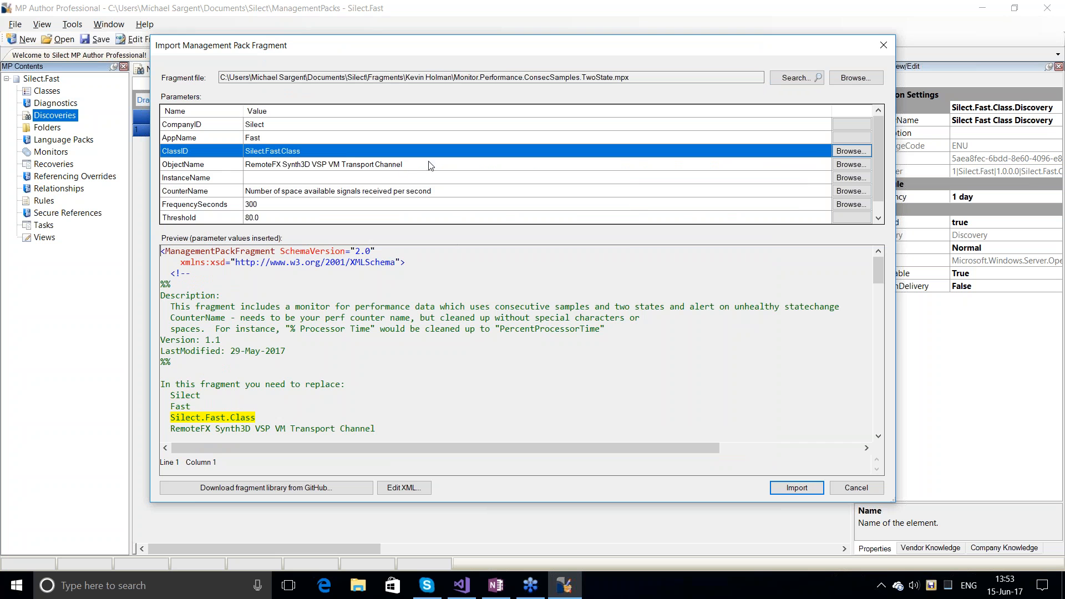
pyautogui.click(852, 151)
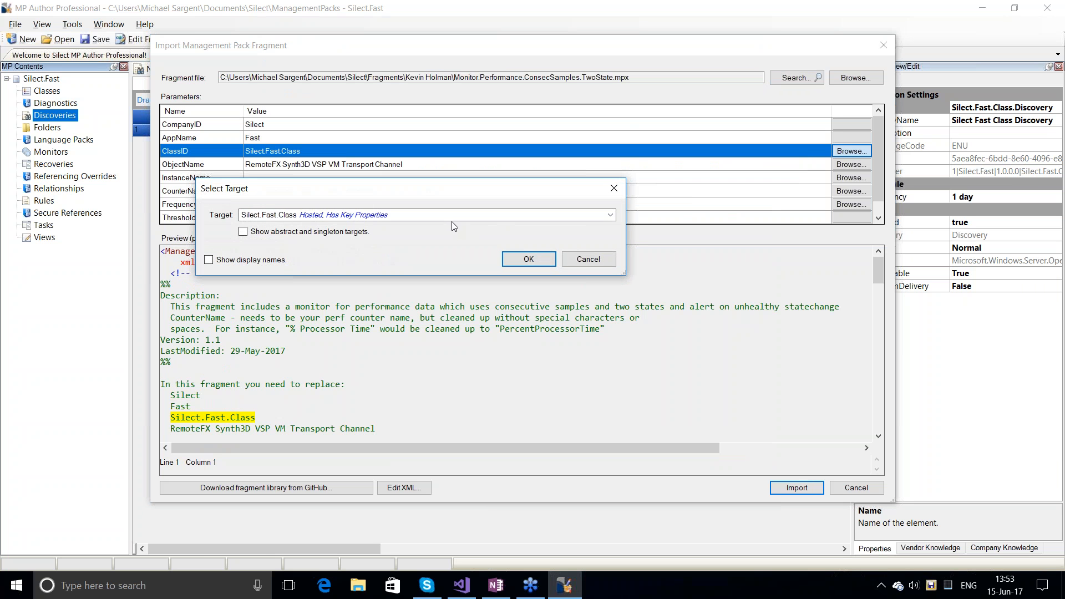
pyautogui.click(611, 216)
pyautogui.click(611, 216)
pyautogui.click(529, 259)
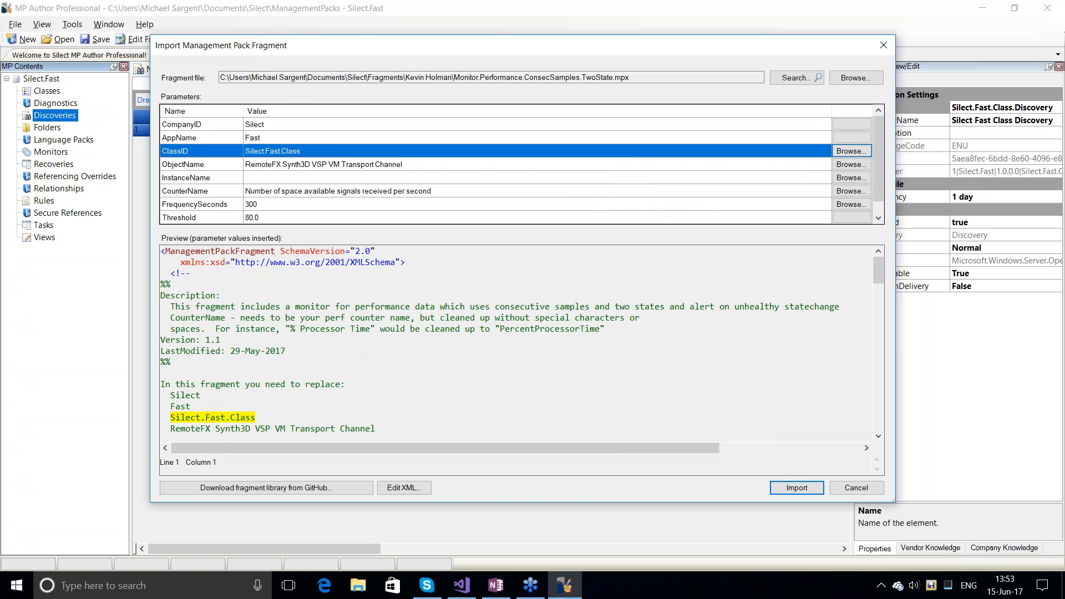
# - Set the monitor's performance counter to the Processor object, _Total instance and % Idle Time counter
pyautogui.click(850, 164)
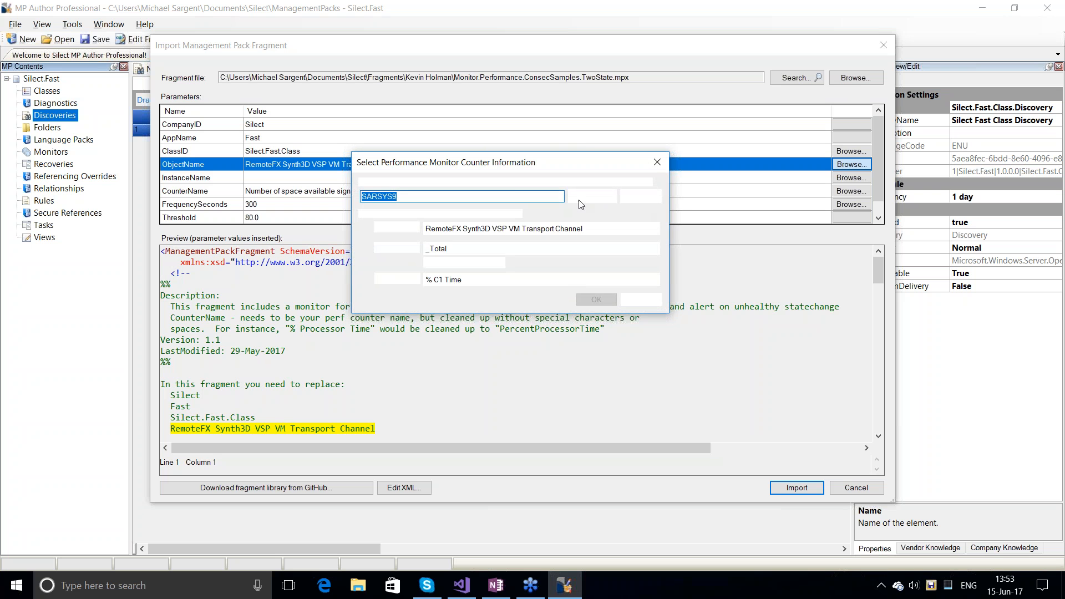
pyautogui.click(655, 229)
pyautogui.click(657, 265)
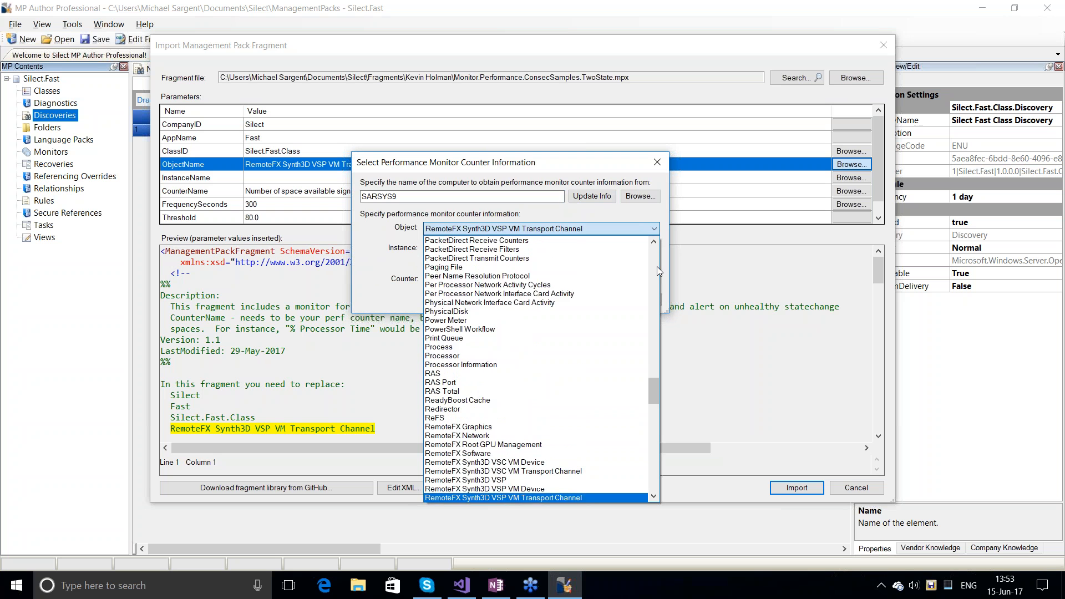
pyautogui.click(448, 356)
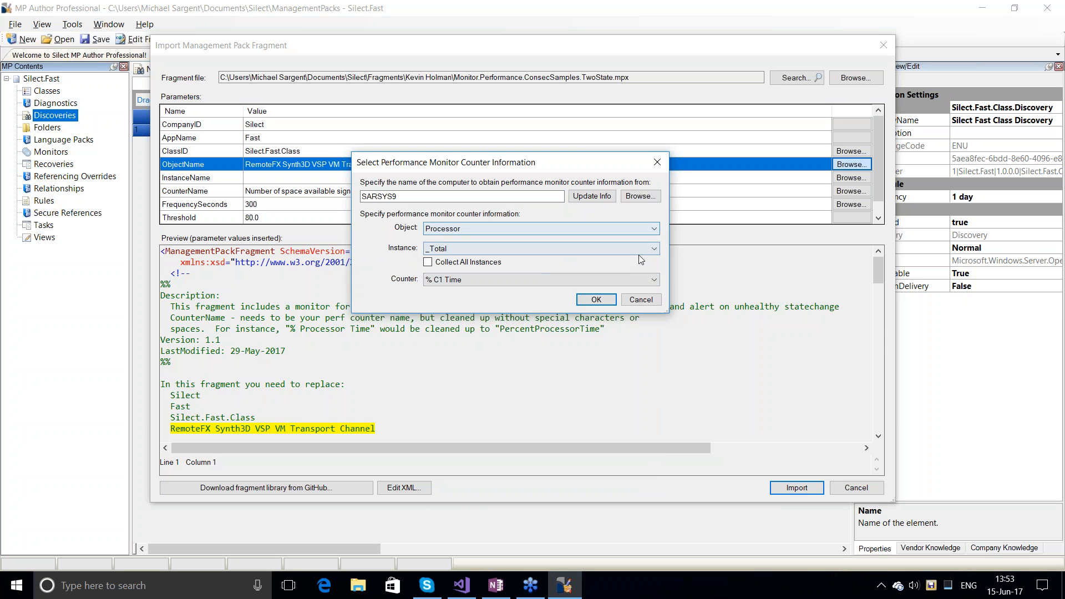
pyautogui.click(655, 279)
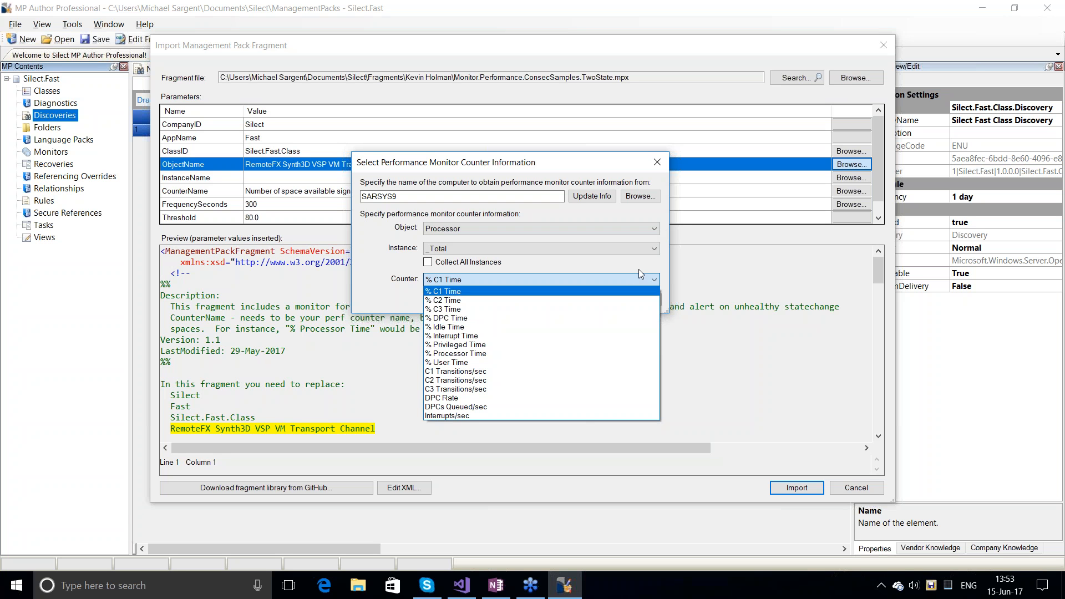
pyautogui.click(447, 328)
pyautogui.click(595, 301)
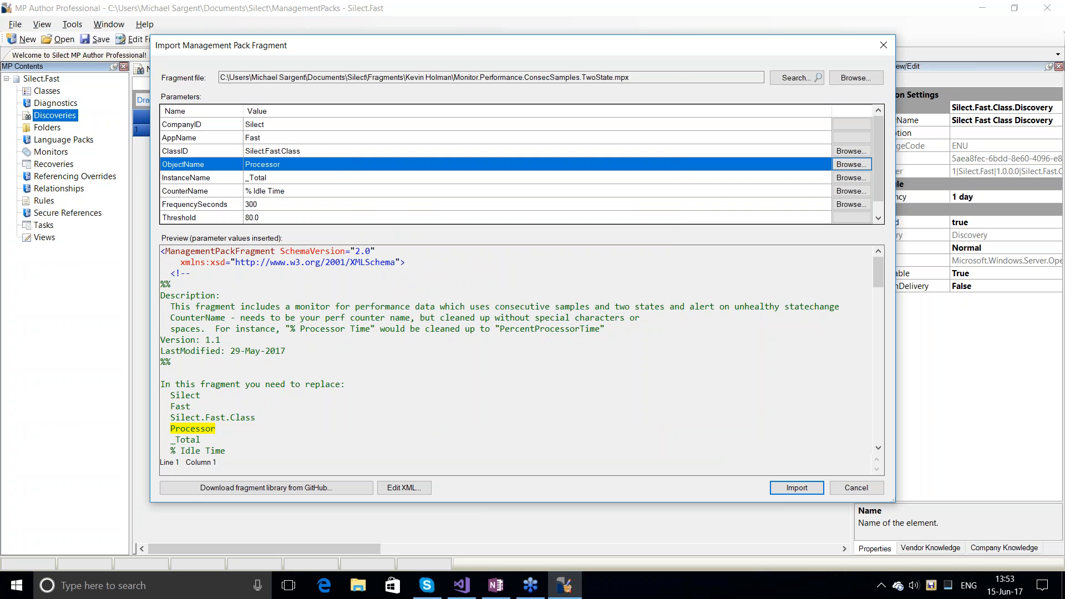
# - Check the monitor's FrequencySeconds setting in its frequency editor without changing it
pyautogui.click(267, 207)
pyautogui.click(851, 204)
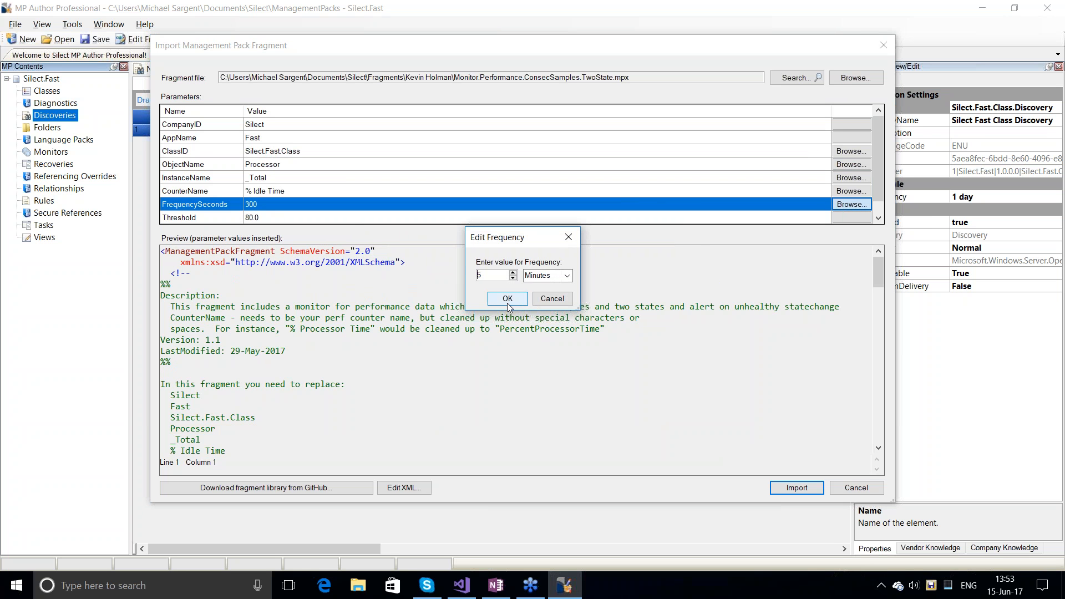
pyautogui.click(552, 300)
# - Check the Threshold parameter in the fragment's XML preview, and import the performance monitor fragment
pyautogui.click(879, 218)
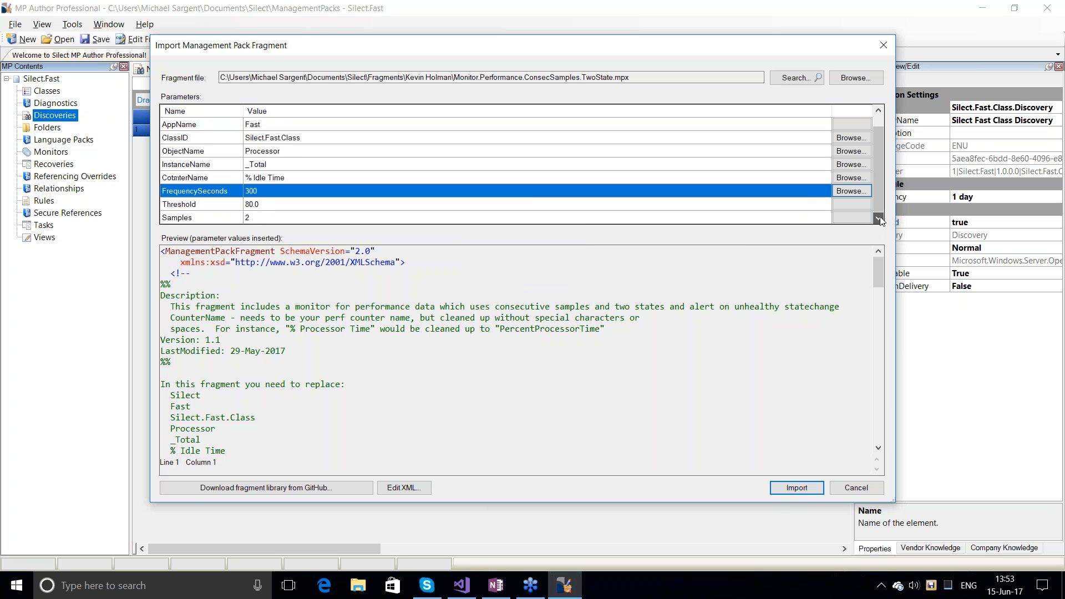
pyautogui.click(271, 205)
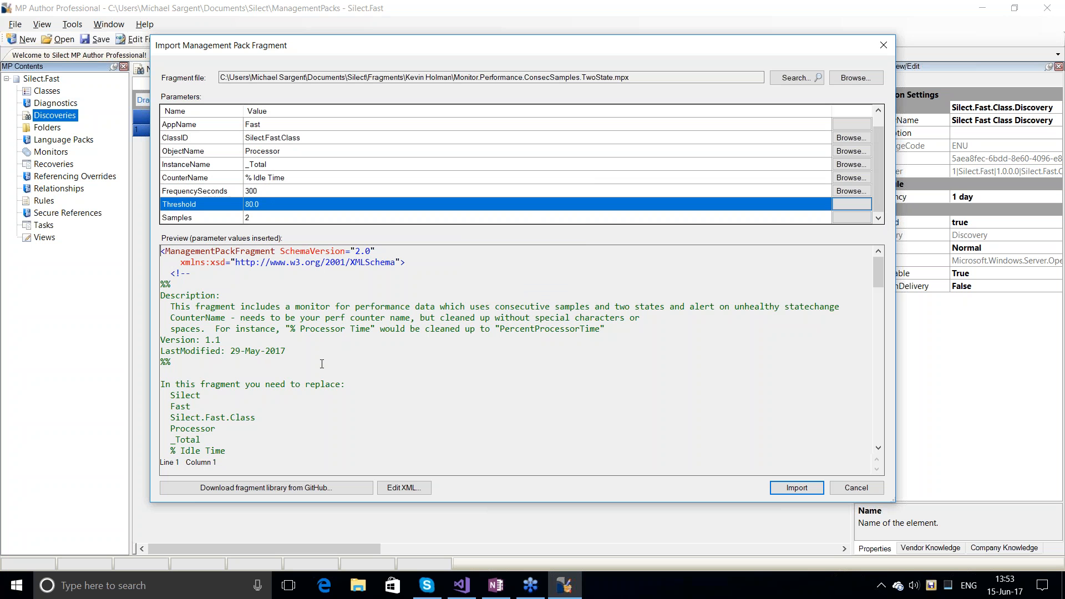
pyautogui.scroll(-10, 325, 370)
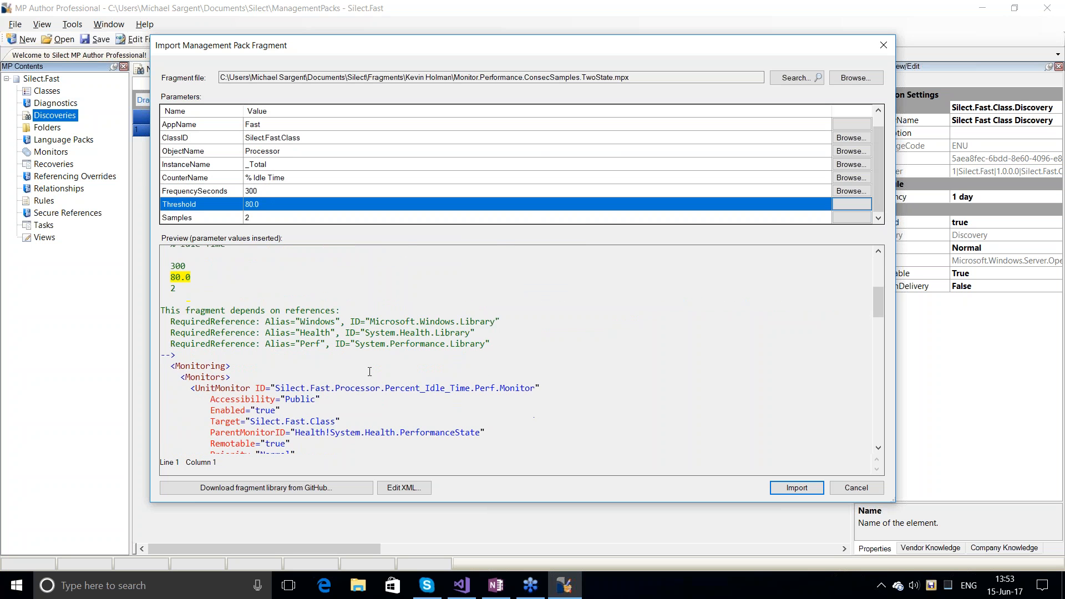
pyautogui.scroll(-10, 366, 379)
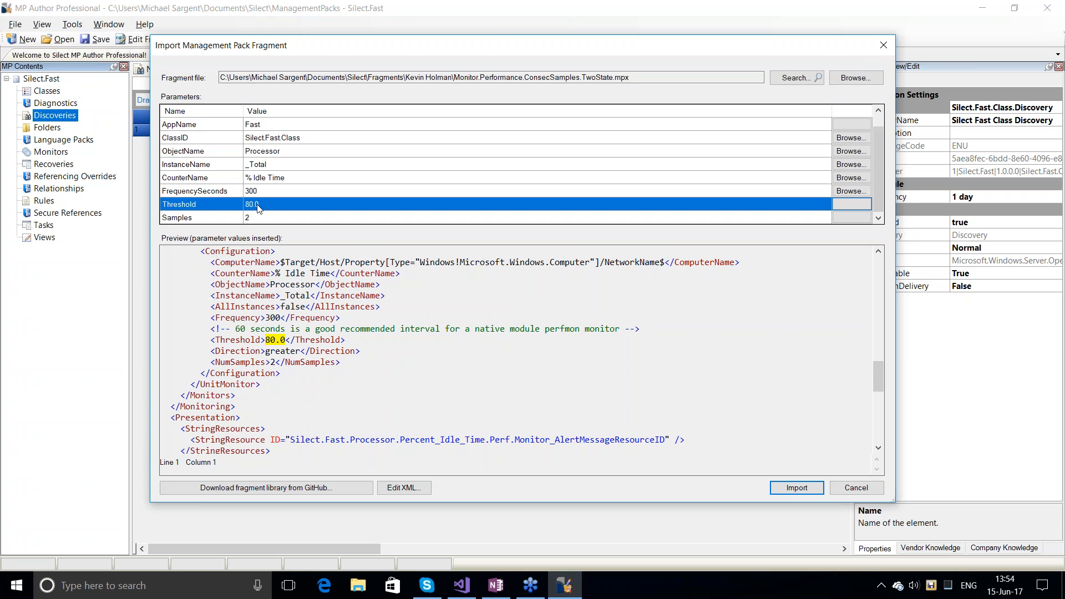
pyautogui.click(809, 489)
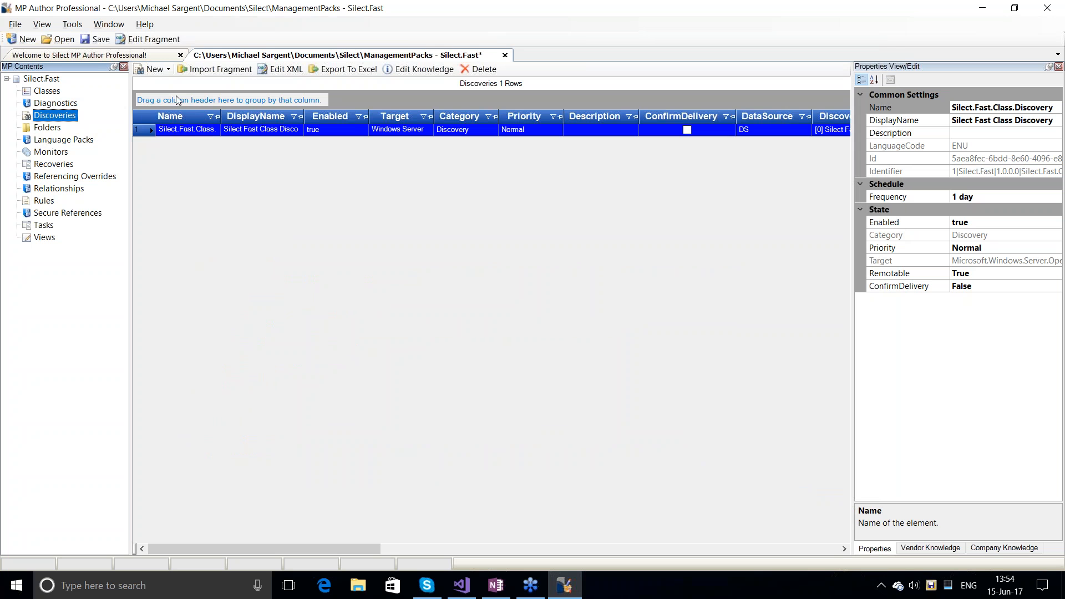
# - Start another fragment import, search for fragments with rules and load Rule.AlertGenerating.EventLog.mpx
pyautogui.click(220, 69)
pyautogui.click(796, 78)
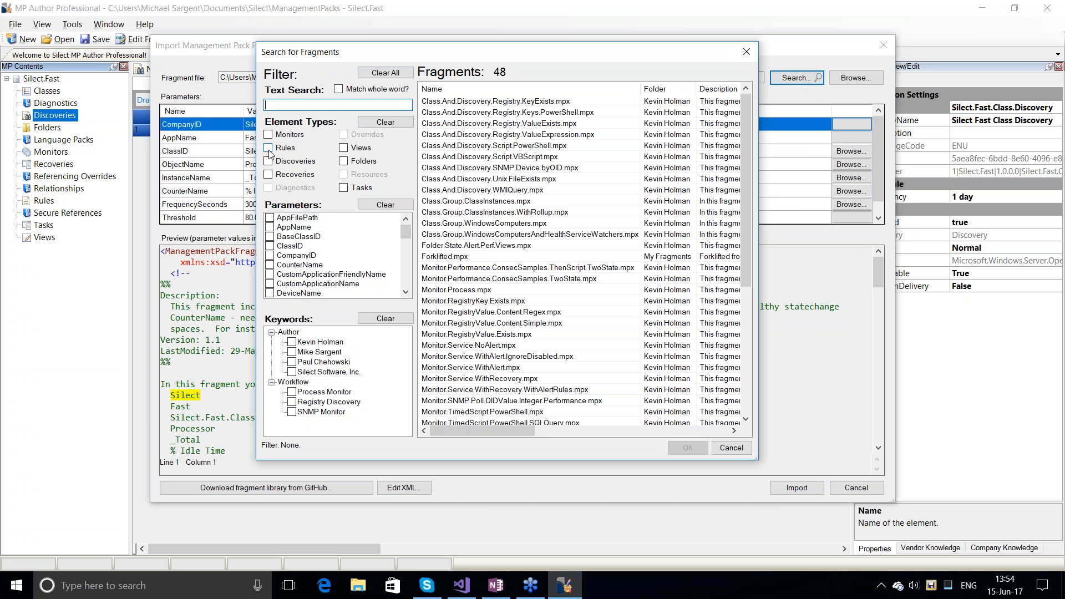
pyautogui.click(269, 149)
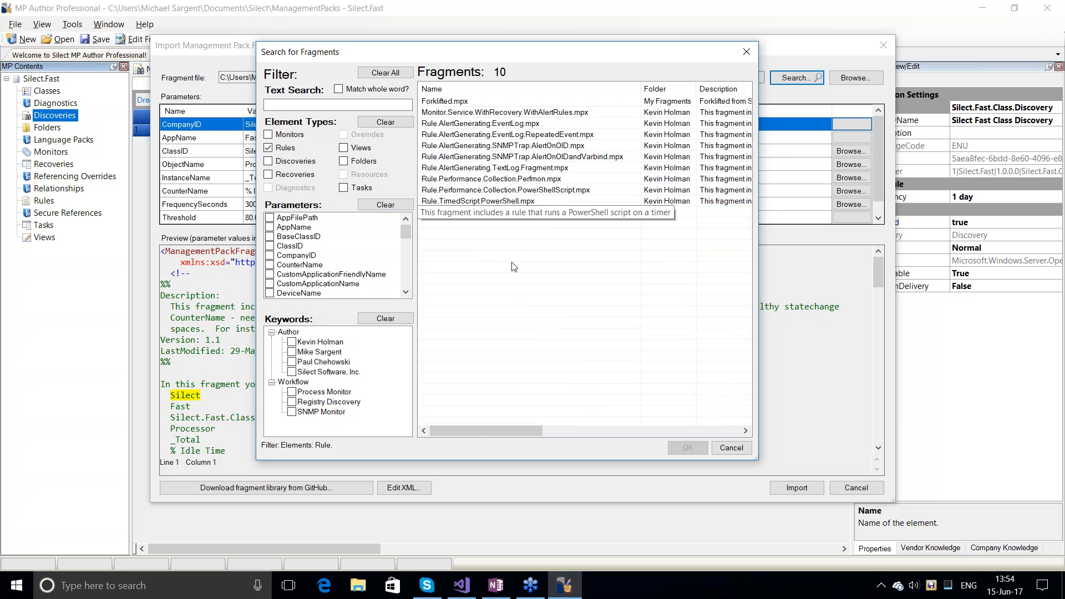
pyautogui.click(481, 124)
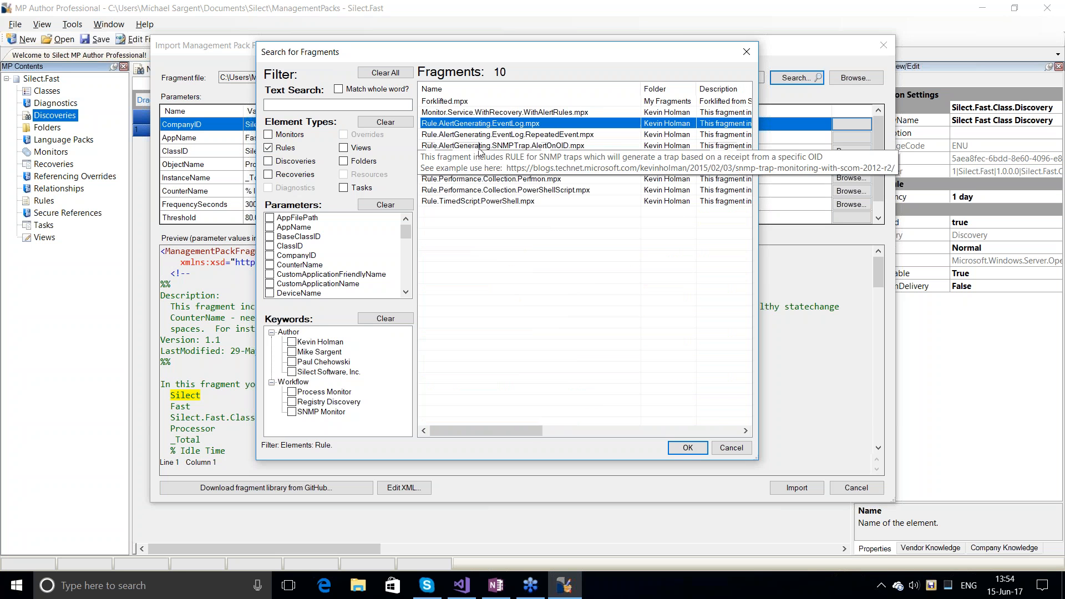
pyautogui.click(688, 447)
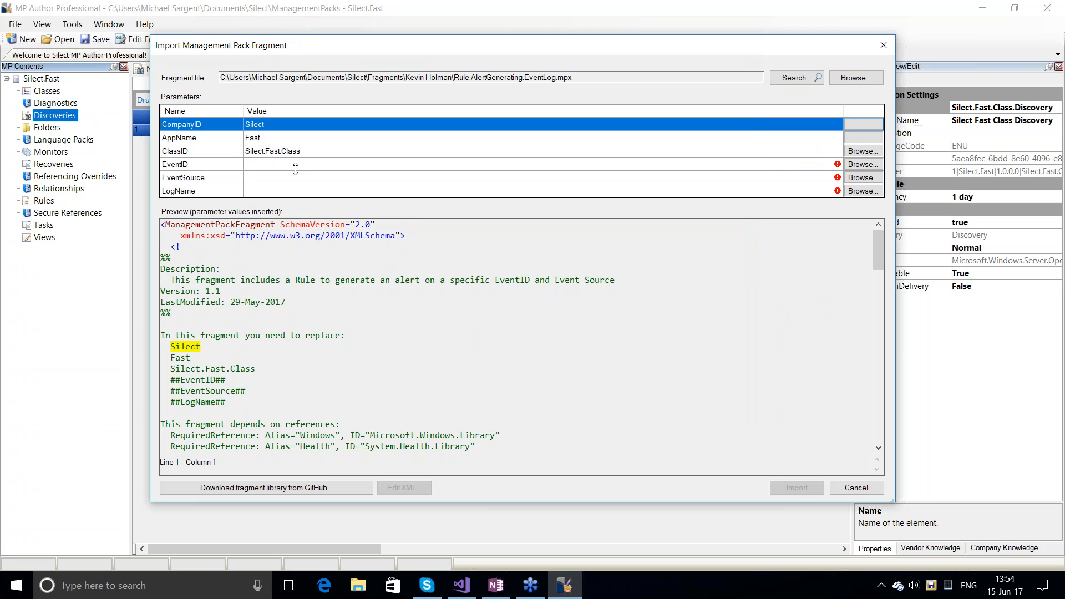
# - Set the rule's event information to the Application log, AutoEnrollment source and event ID 439, and import the event log fragment
pyautogui.click(860, 164)
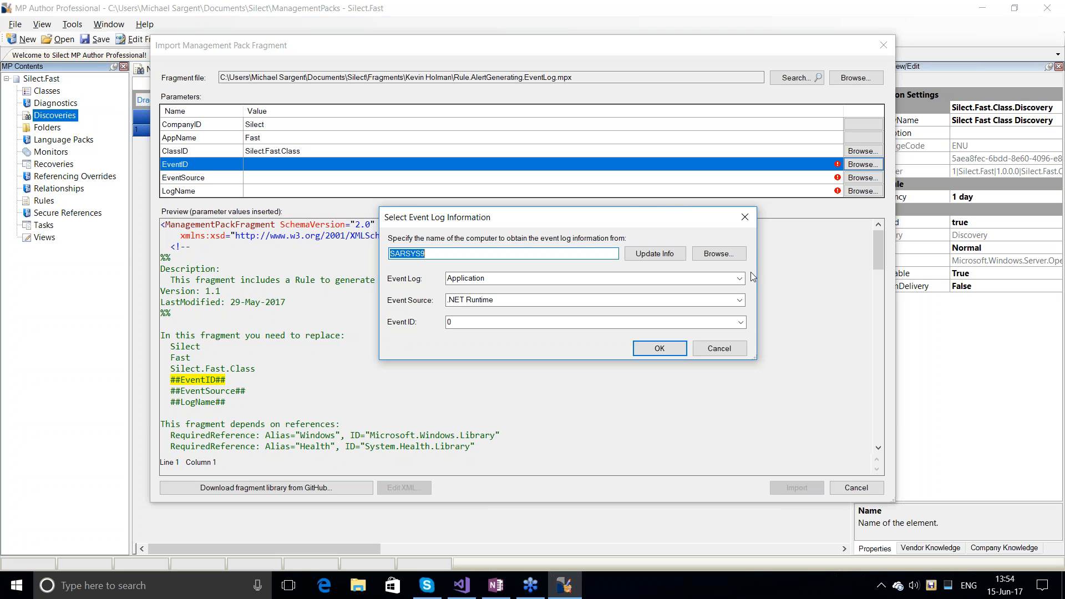
pyautogui.click(739, 300)
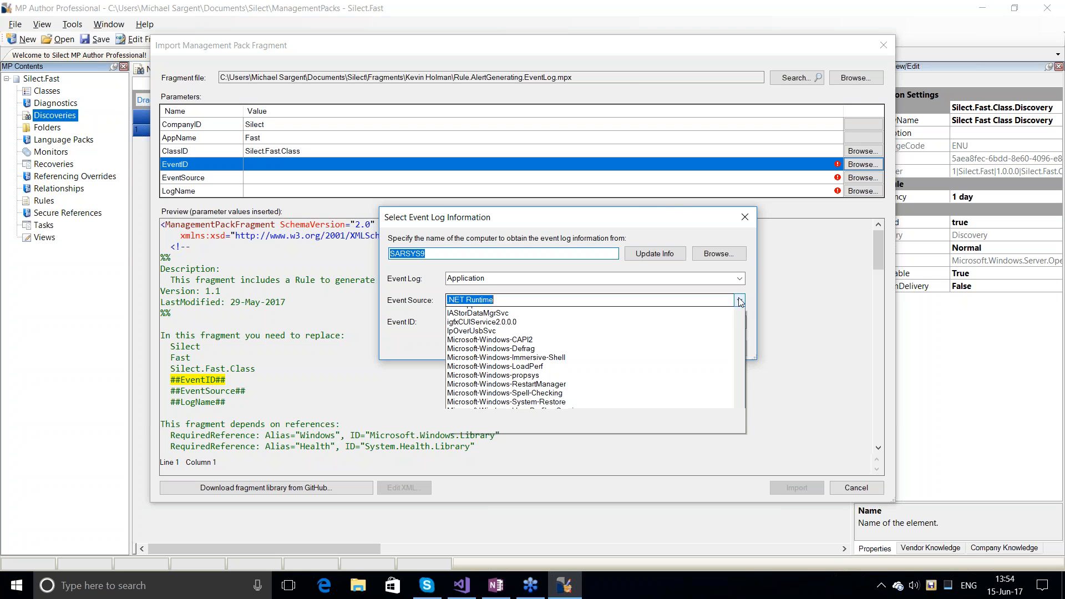
pyautogui.click(597, 364)
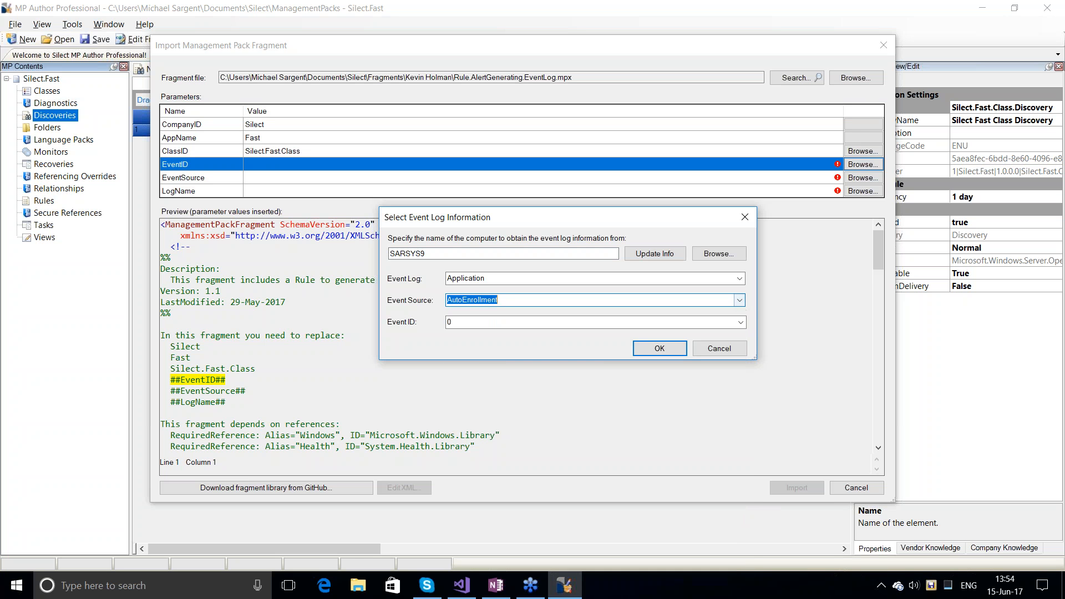
pyautogui.click(741, 322)
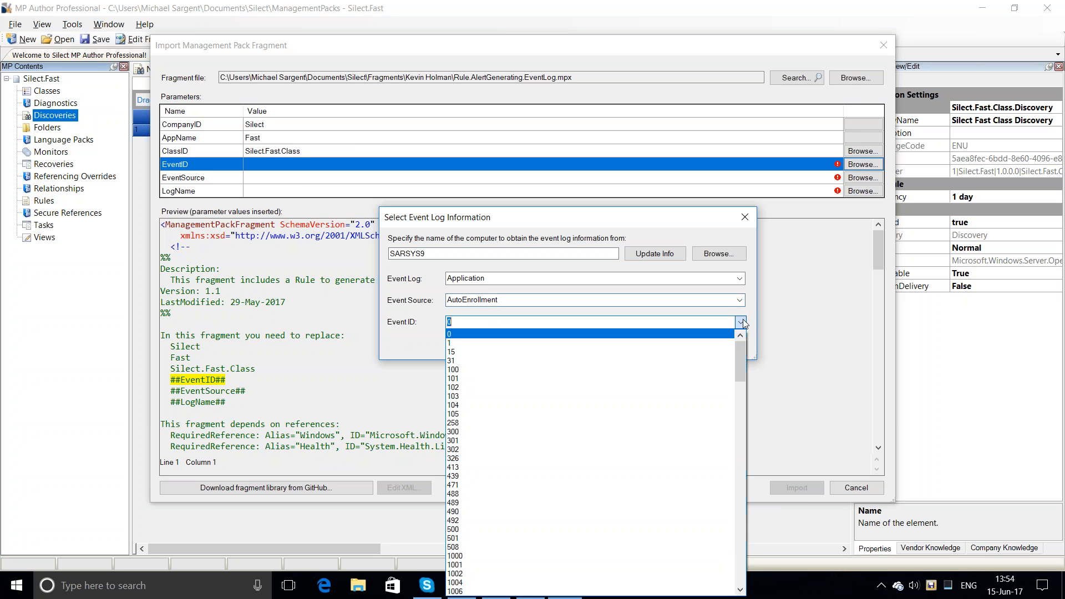
pyautogui.click(559, 477)
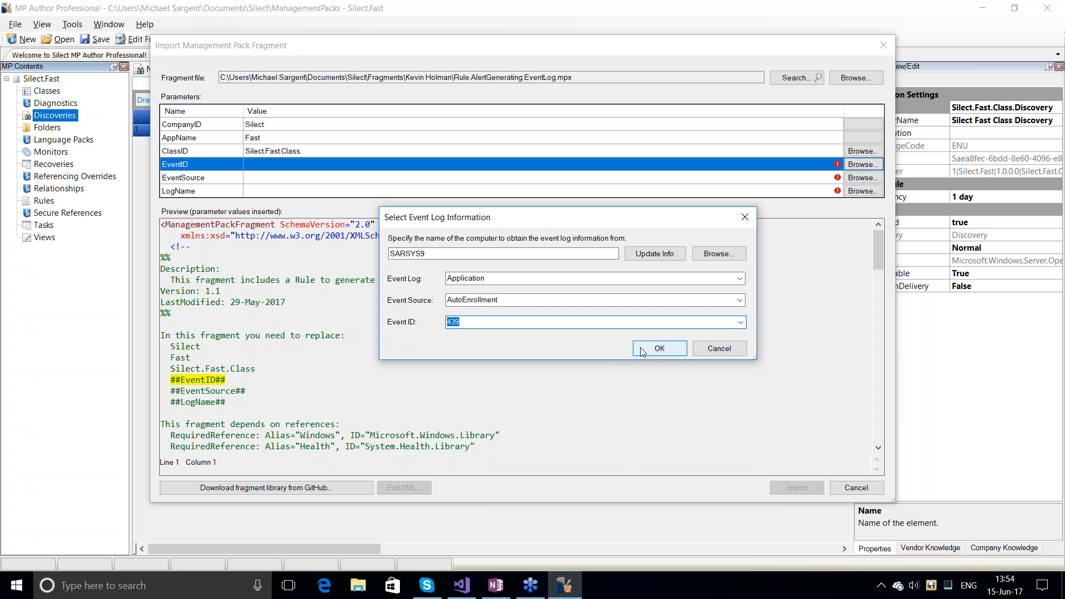
pyautogui.click(658, 349)
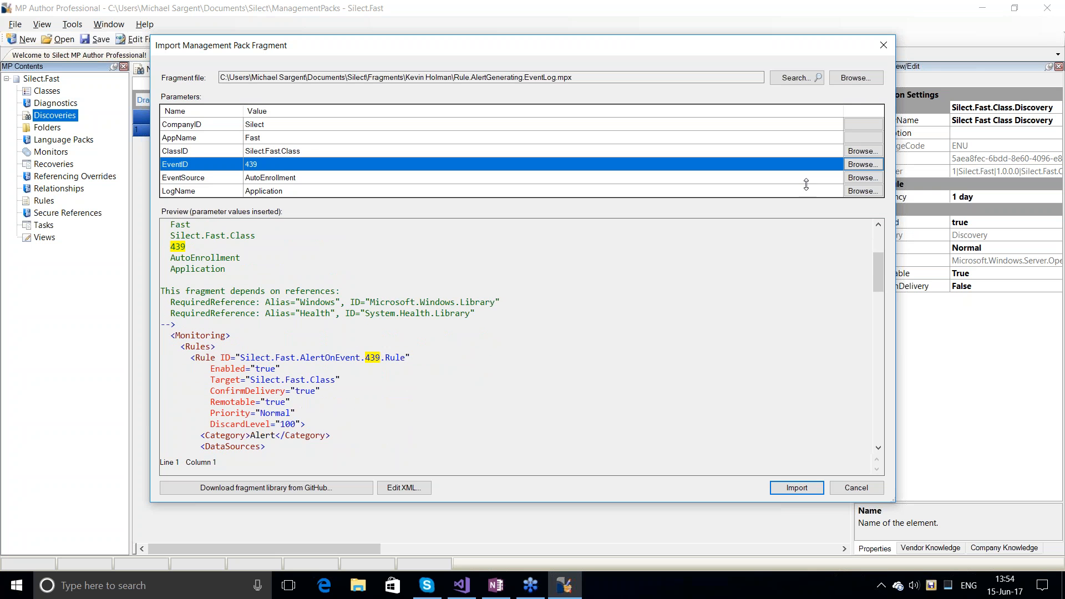
pyautogui.click(807, 487)
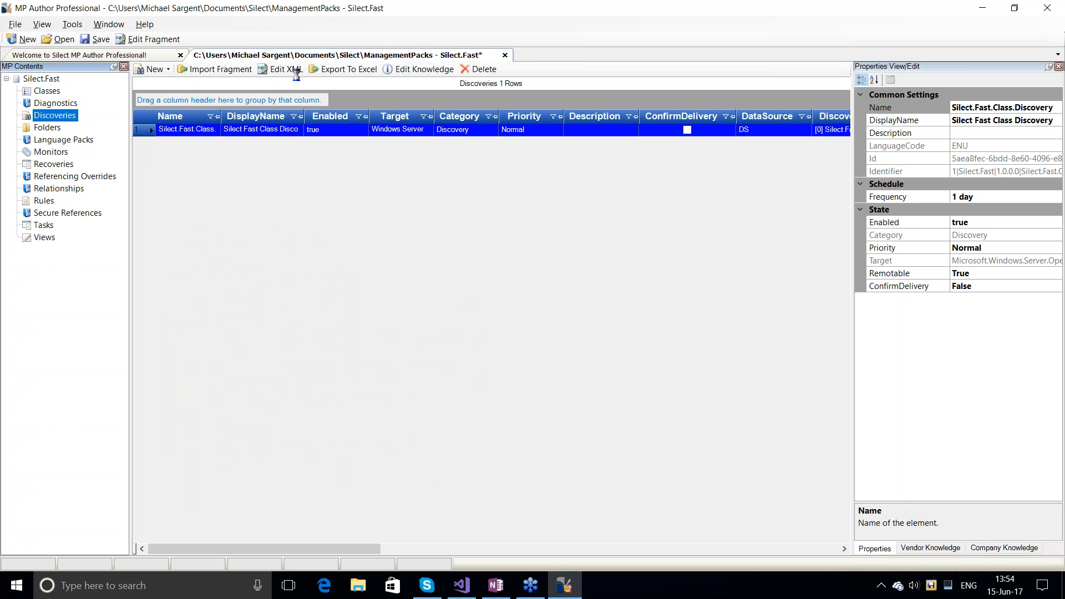
# - Search for fragments containing views, load Folder.State.Alert.Perf.Views.mpx and import it into the management pack
pyautogui.click(222, 73)
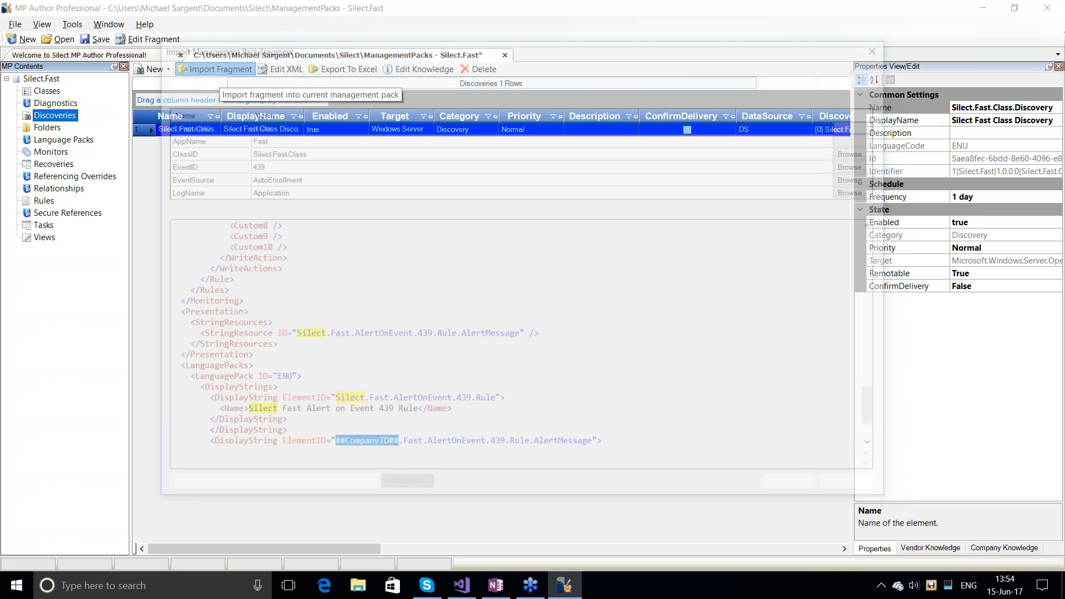
pyautogui.click(784, 79)
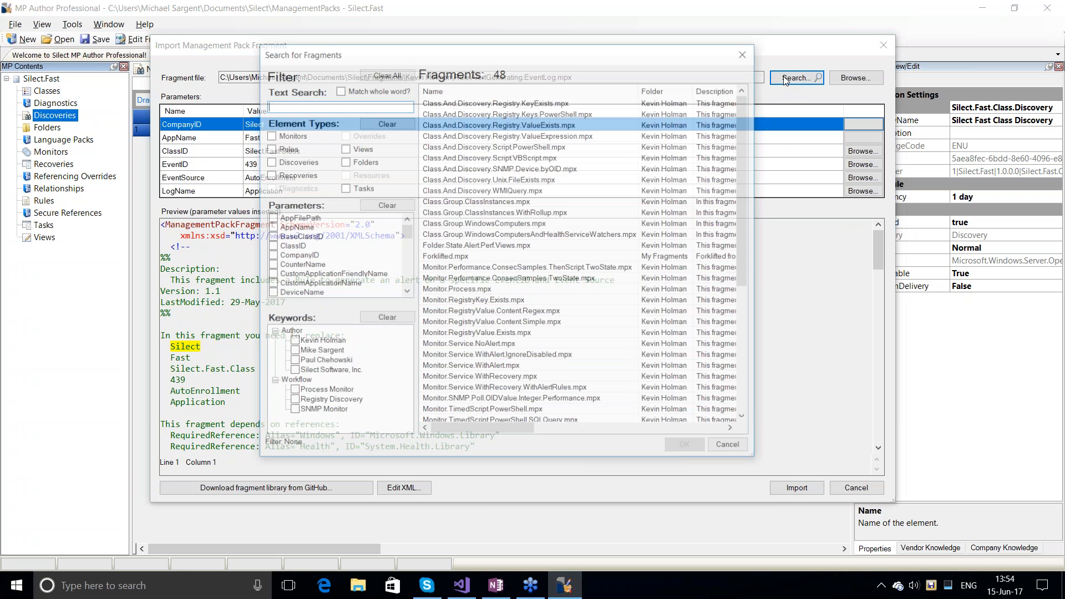
pyautogui.click(344, 148)
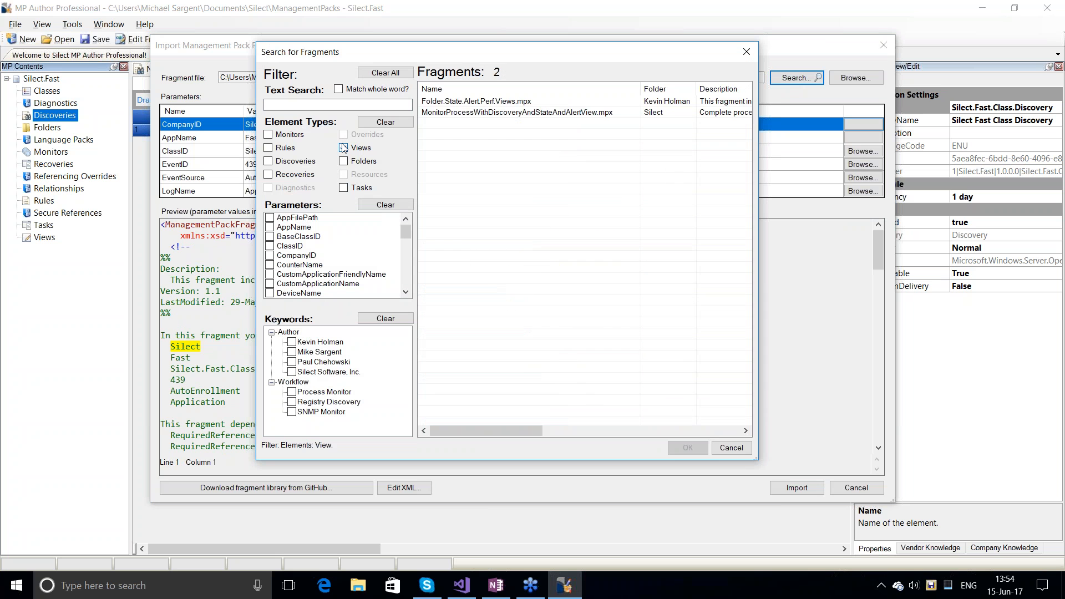
pyautogui.click(466, 102)
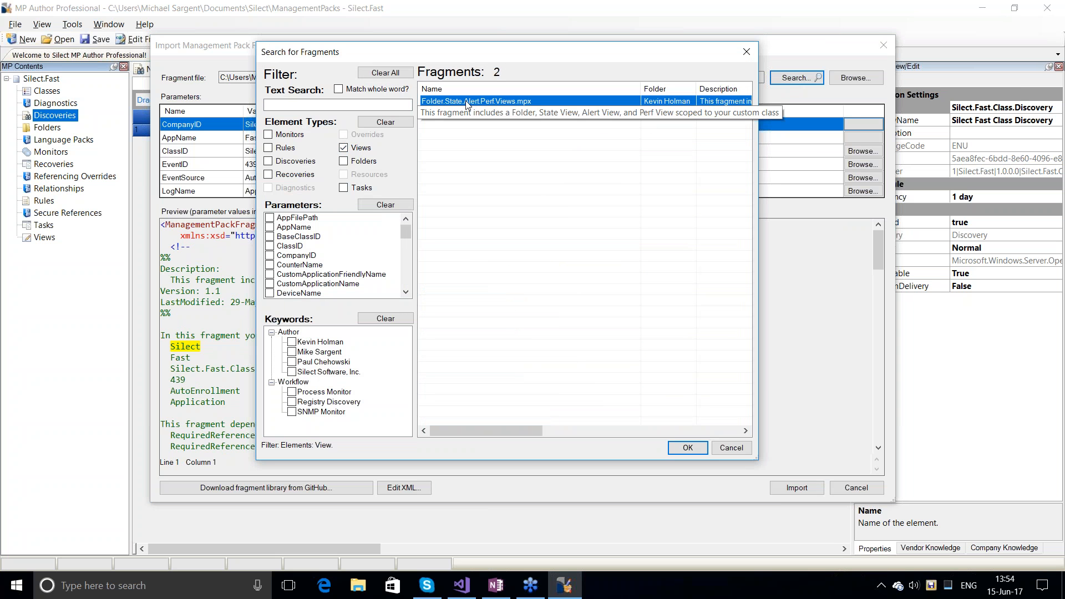
pyautogui.doubleClick(465, 101)
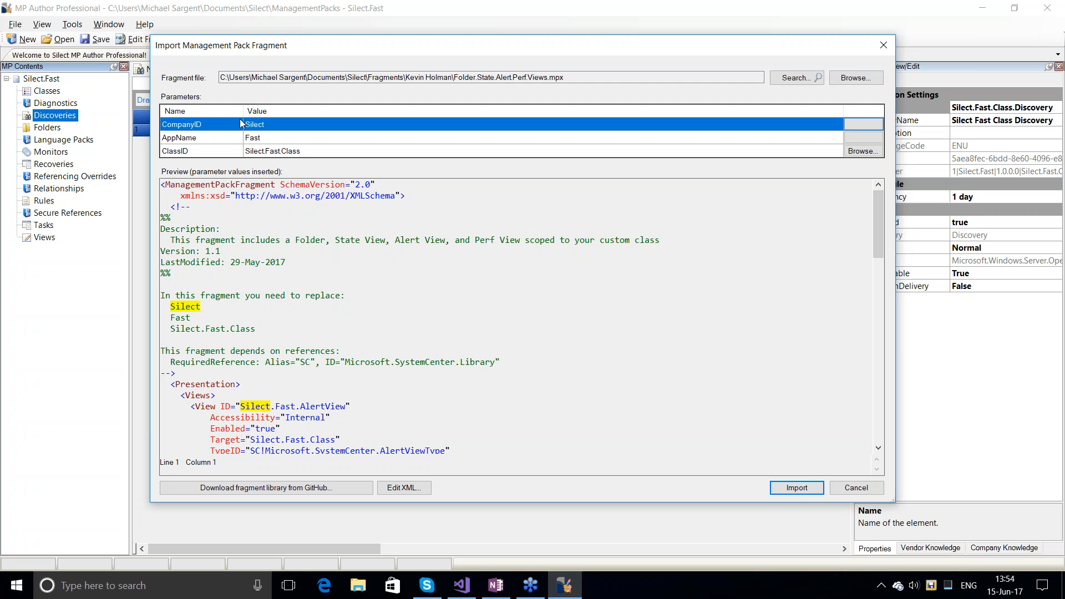
pyautogui.click(799, 486)
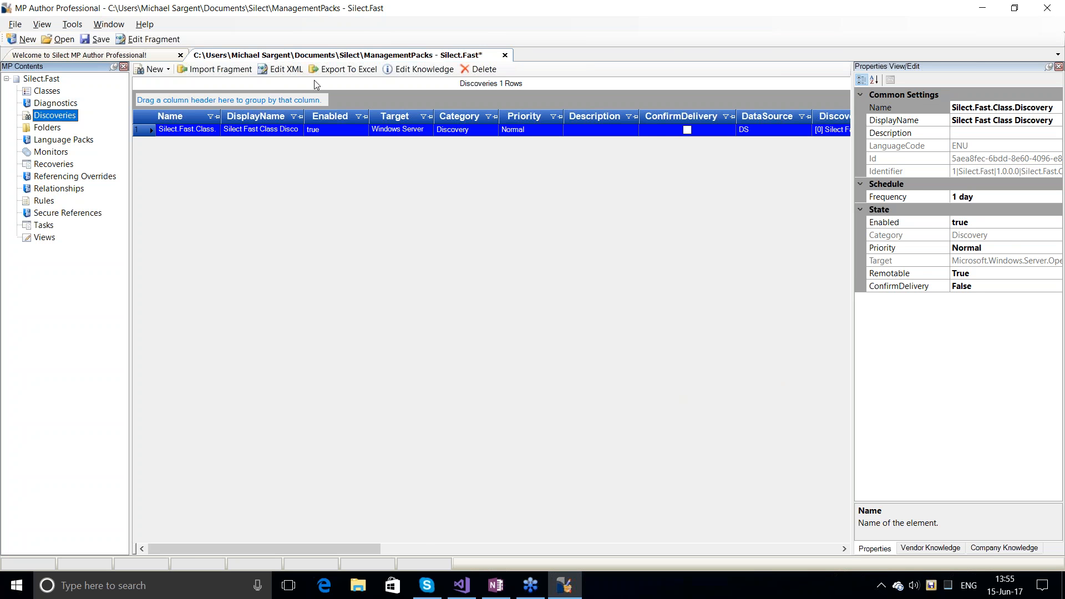
# - From the pack's classes, start another fragment import, filter fragments by author Silect Software, Inc. and select MonitorSNMP.Poll.OIDValue.PowerShell.mpx
pyautogui.click(48, 91)
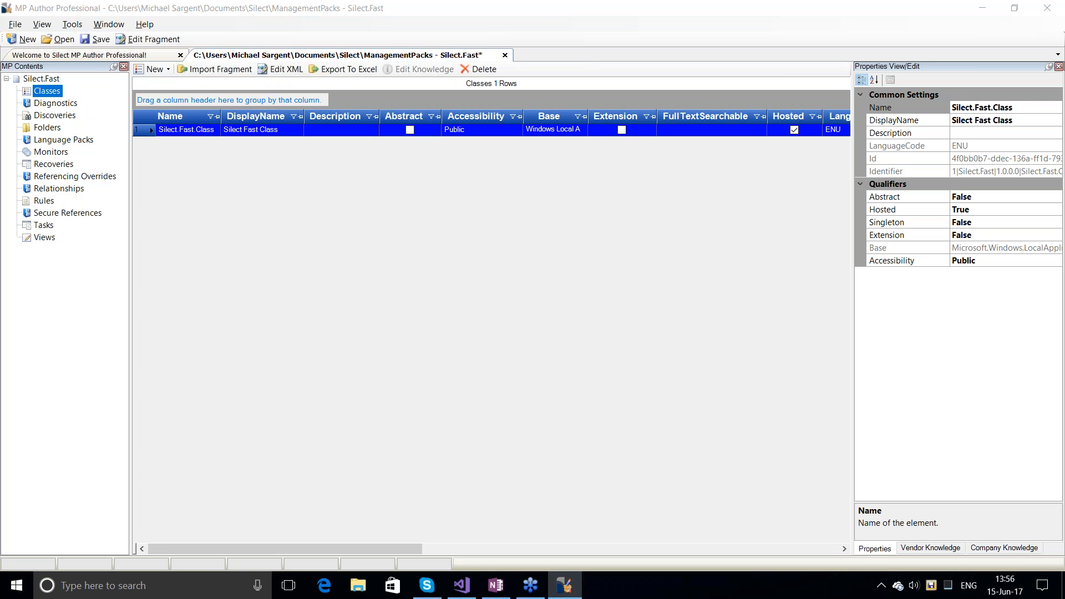
pyautogui.click(229, 73)
pyautogui.click(228, 73)
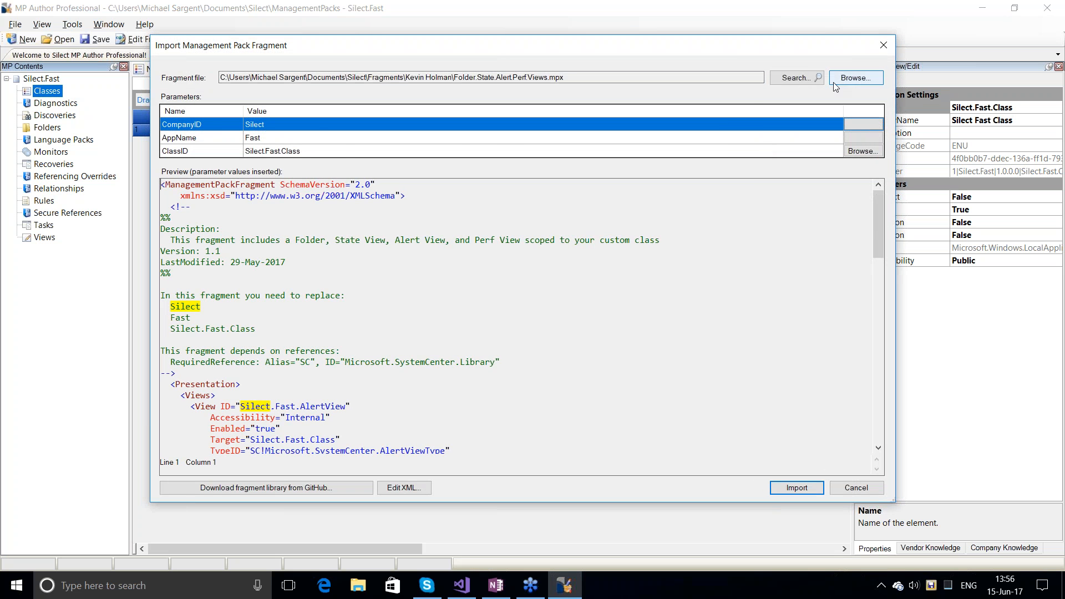
pyautogui.click(795, 78)
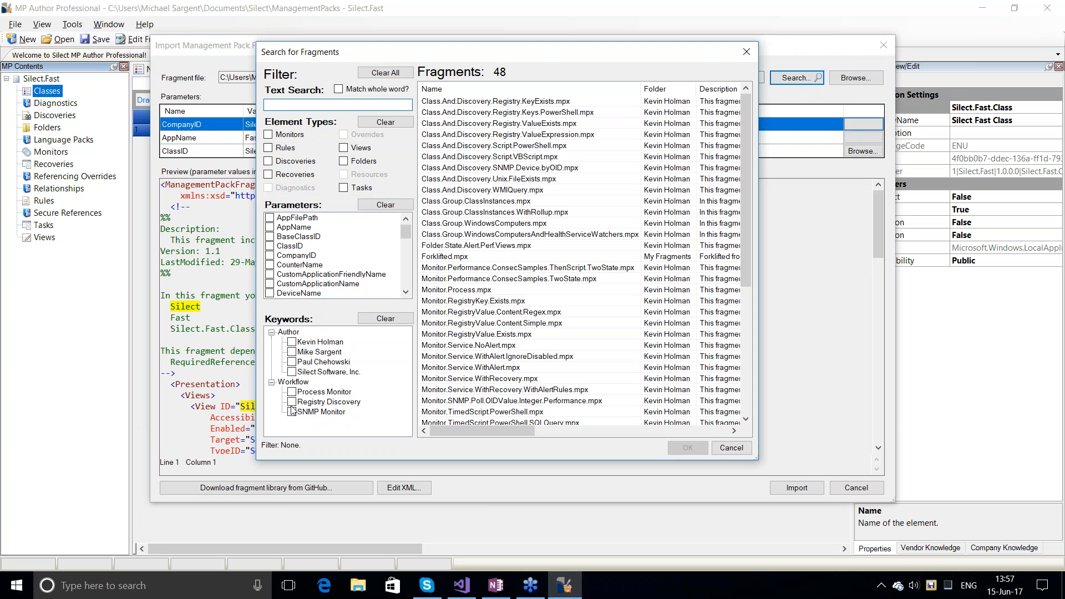
pyautogui.click(292, 371)
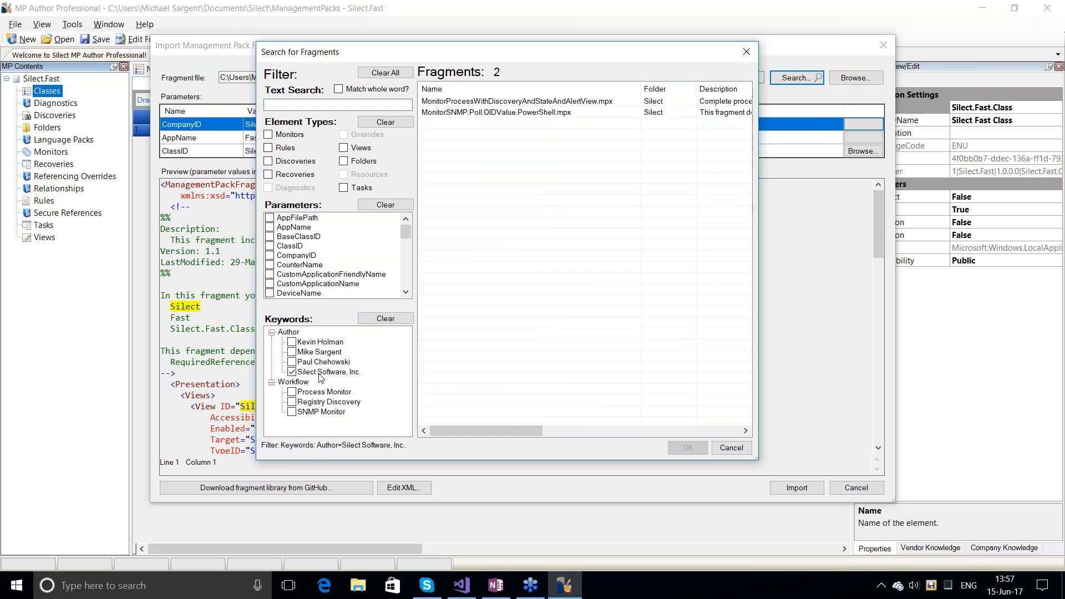
pyautogui.click(479, 101)
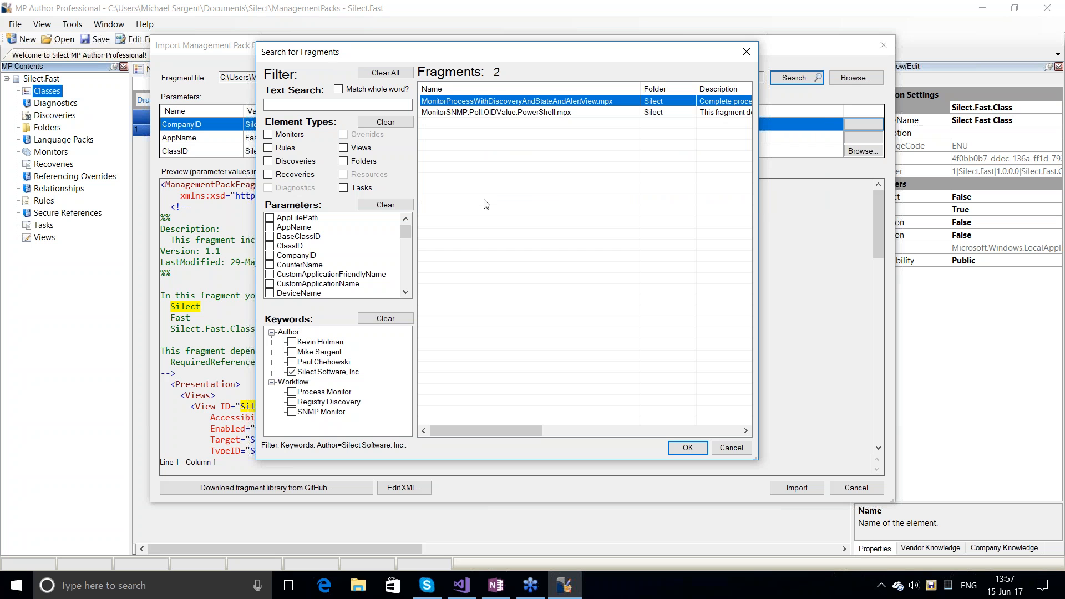
pyautogui.click(460, 113)
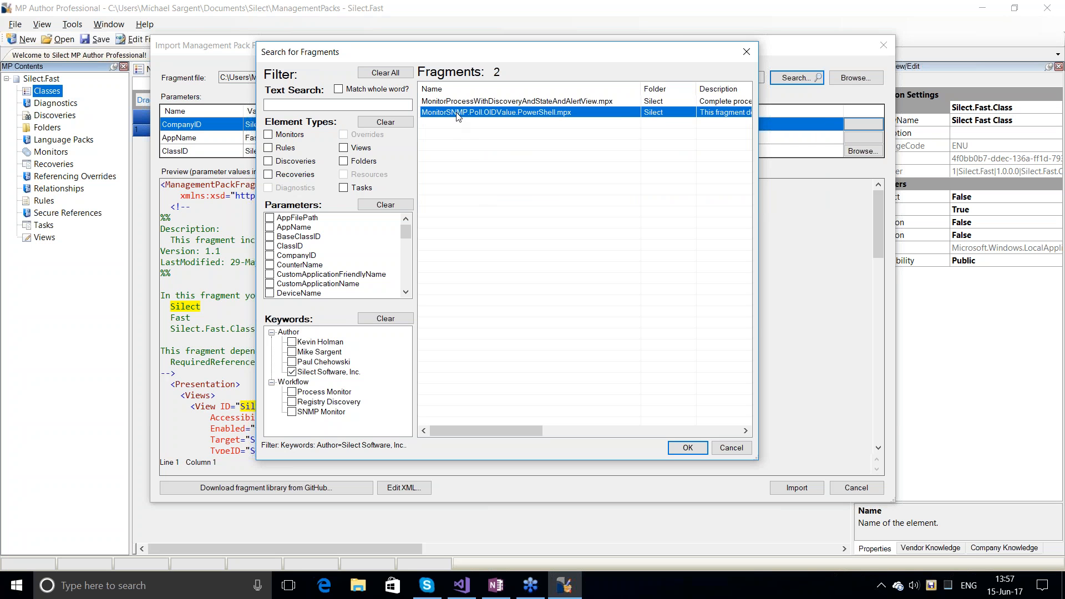